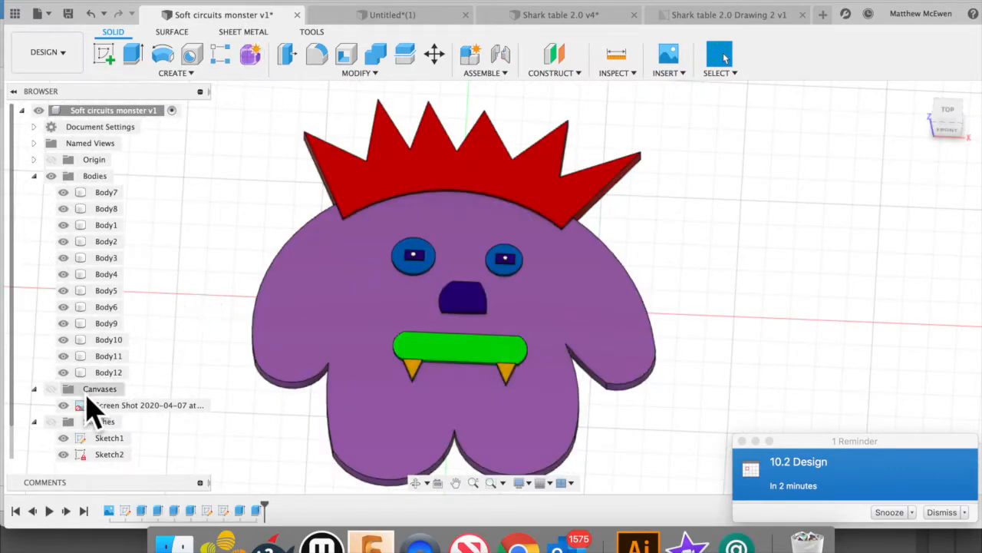
Examine how the finished monster model relates to its reference canvas and sketches by toggling the visibility of bodies, canvas and sketches.
left_click(63, 404)
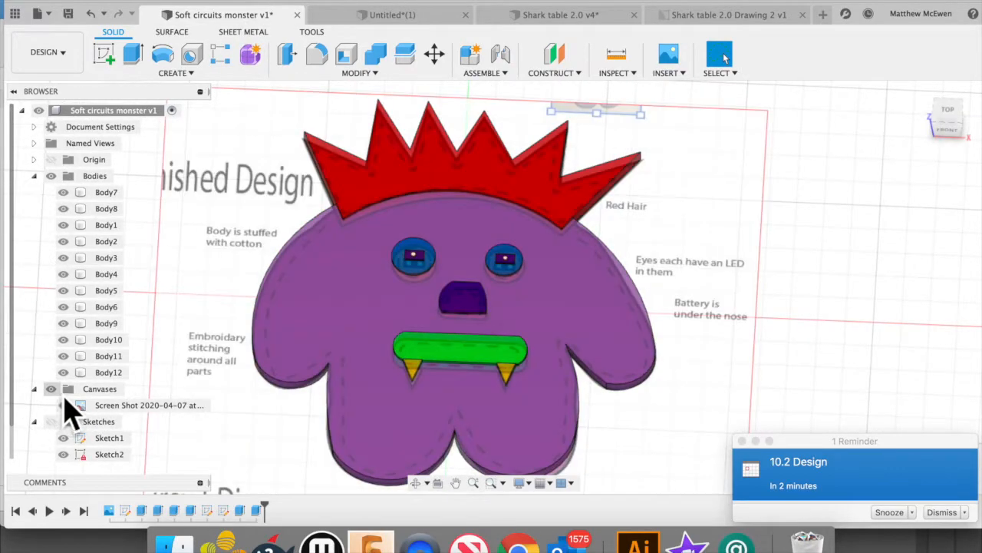
left_click(51, 175)
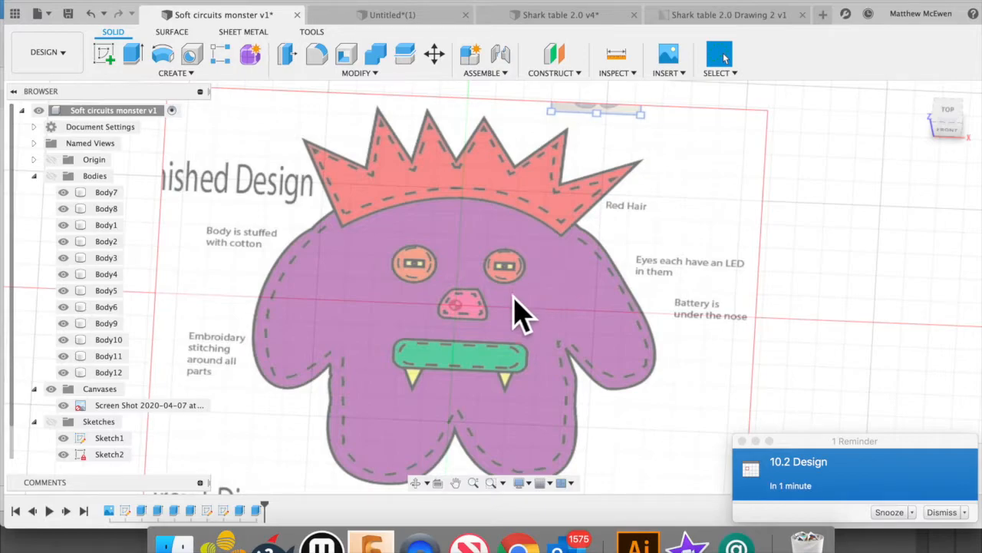
left_click(62, 437)
scroll(345, 406, "down", 5, "shift")
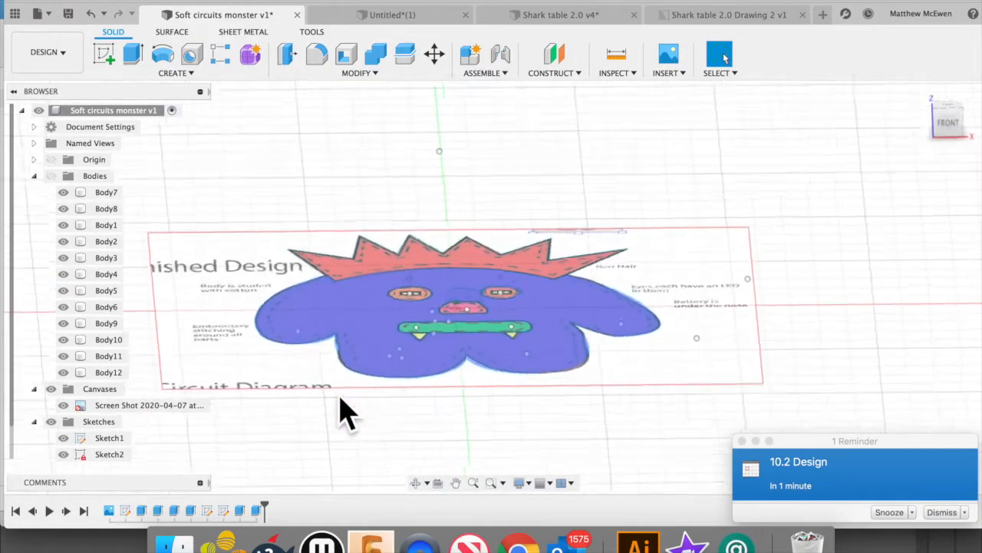
left_click(50, 389)
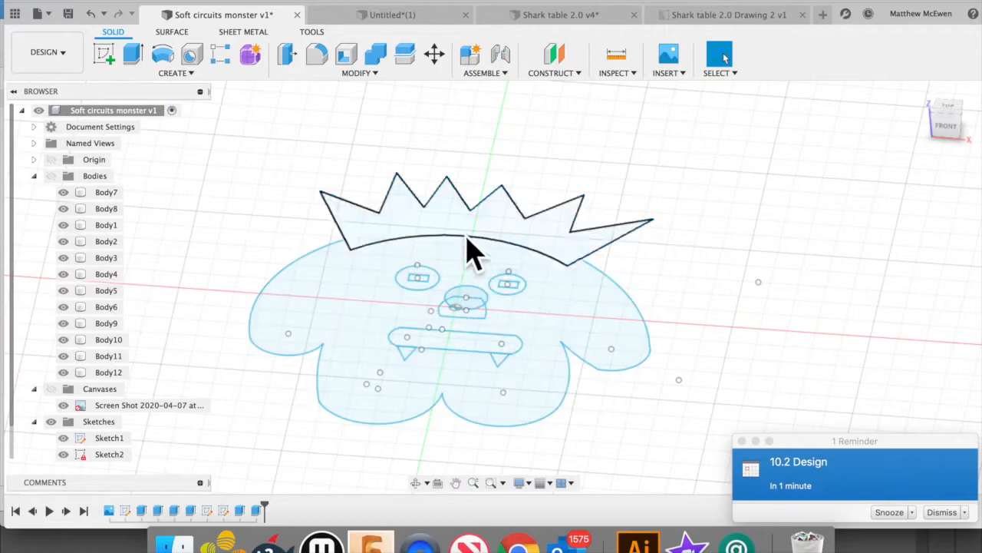
left_click(51, 421)
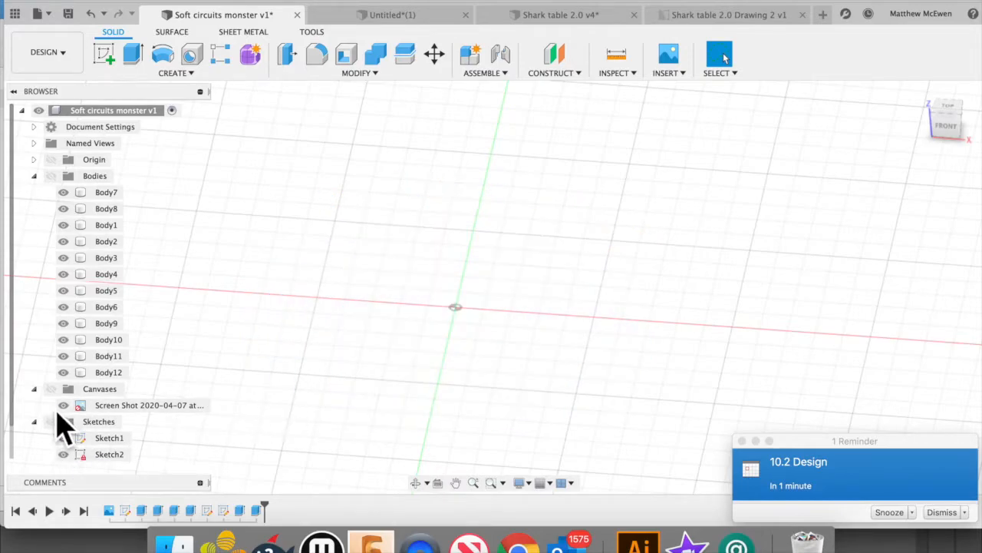
left_click(51, 422)
left_click(50, 389)
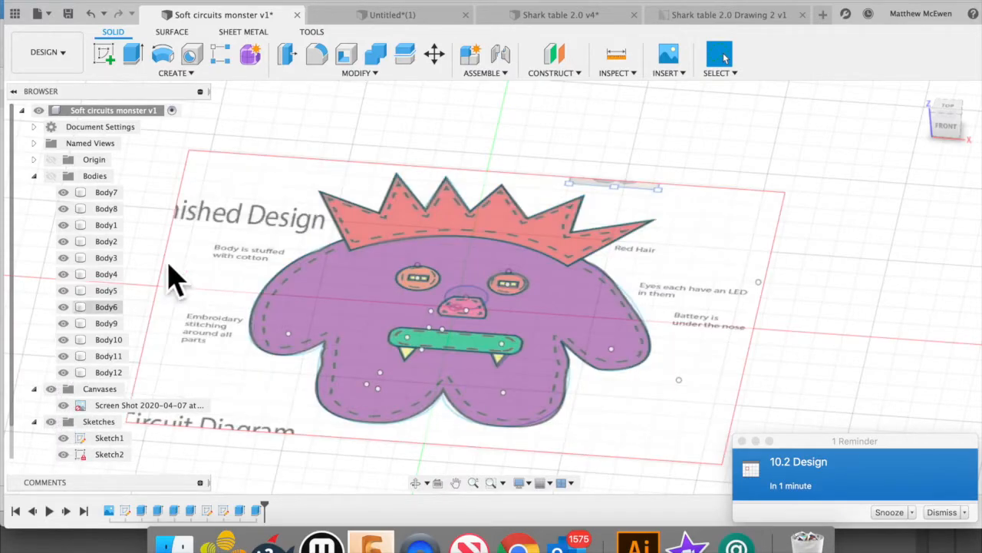
left_click(73, 176)
Switch to the empty untitled design and begin inserting a canvas image from the computer.
left_click(386, 17)
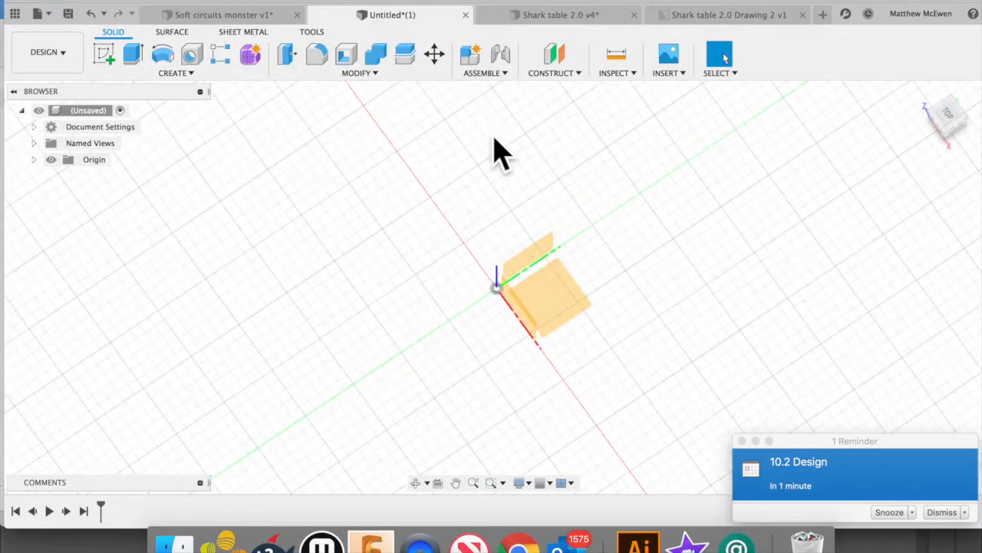
middle_click_drag(497, 153, 238, 185, "shift")
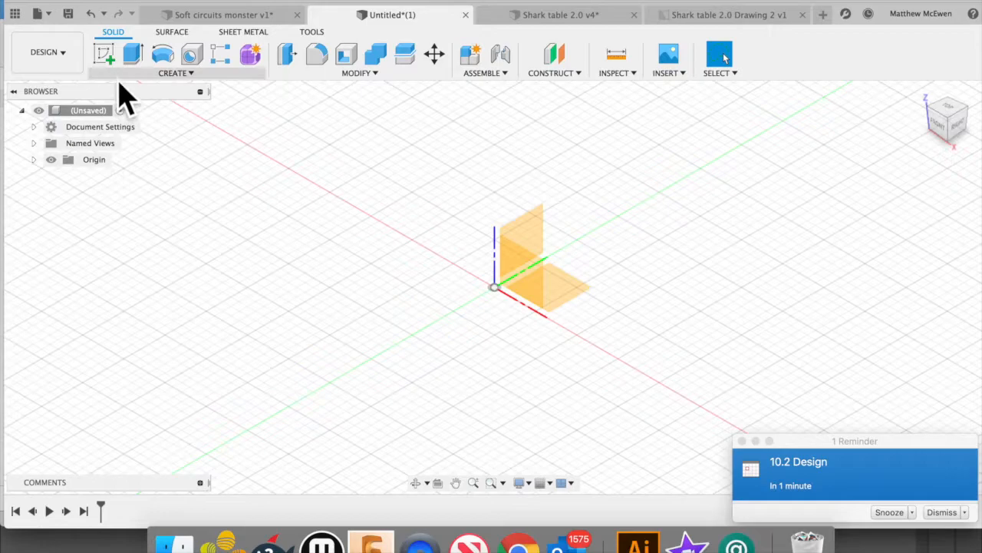
left_click(683, 77)
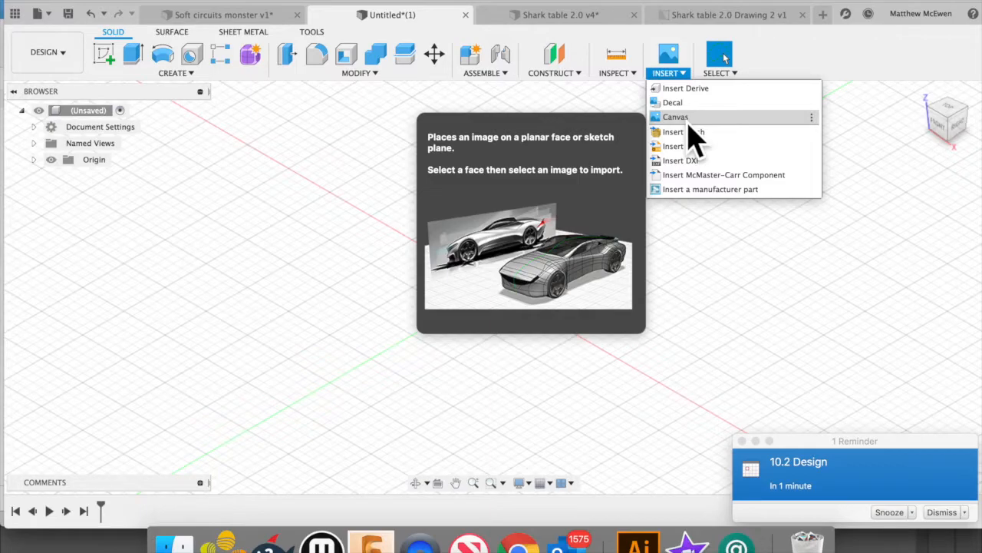
left_click(687, 119)
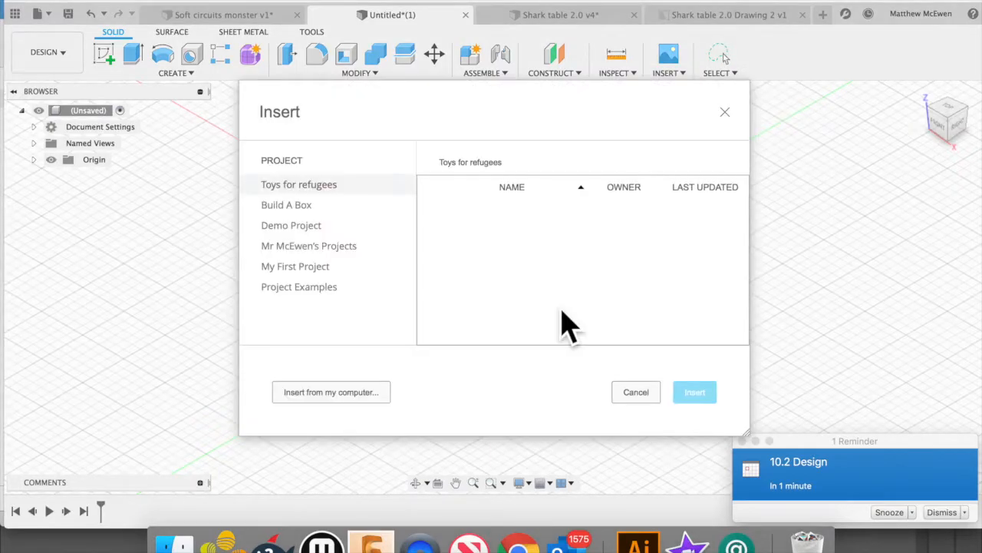
left_click(361, 393)
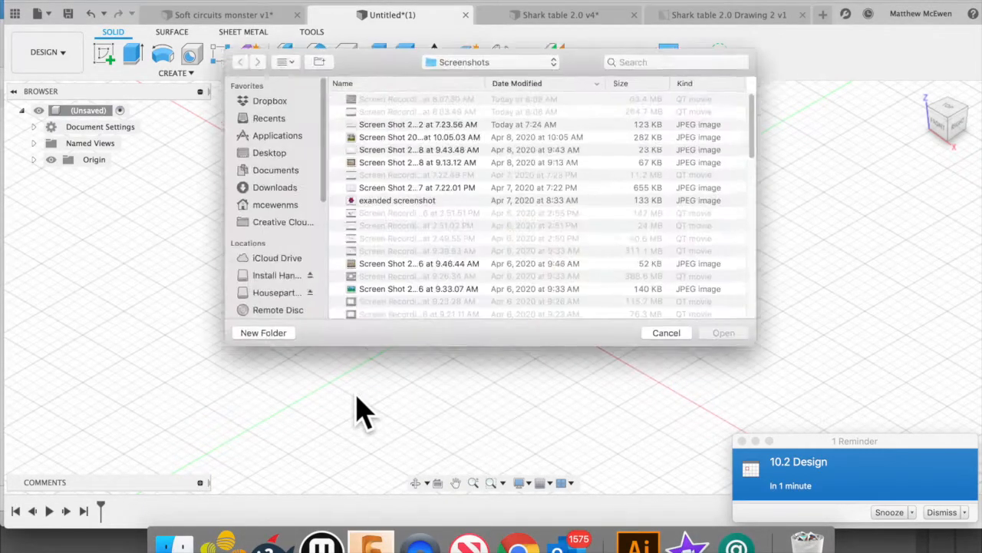
Preview the "large screenshot" image in the Screenshots folder.
scroll(412, 273, "down", 5)
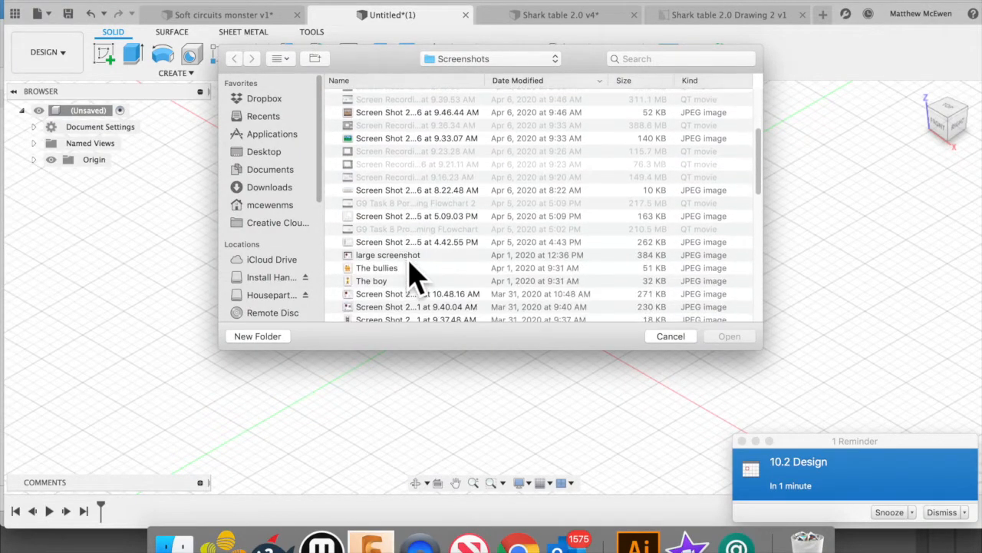
left_click(399, 255)
key("space")
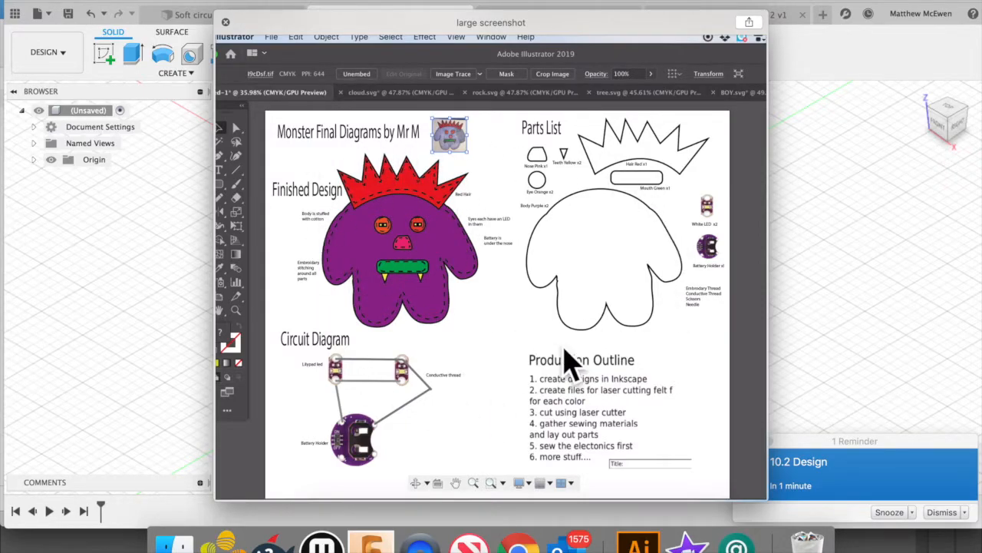
key("space")
Preview the "exanded screenshot" image and choose it as the canvas image.
scroll(463, 202, "up", 5)
left_click(393, 203)
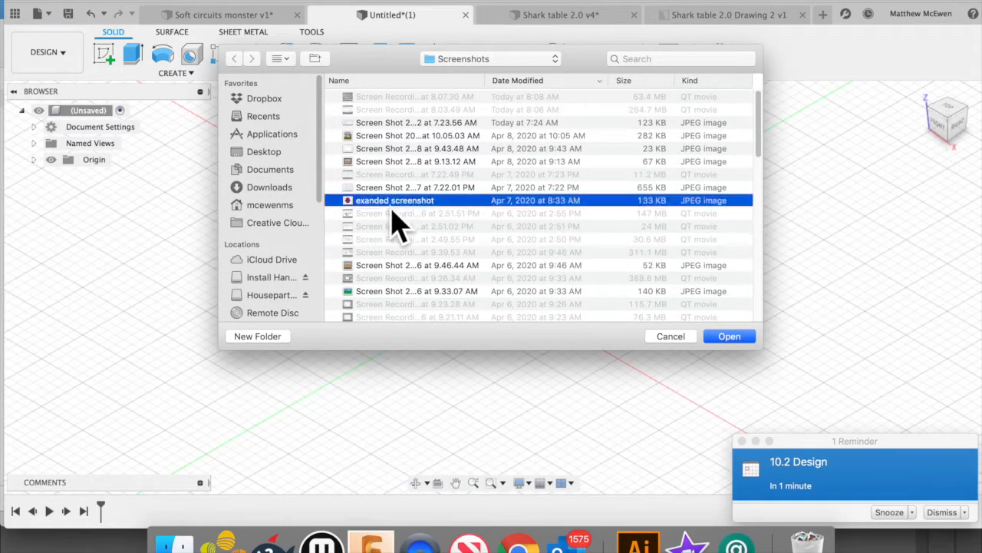
key("space")
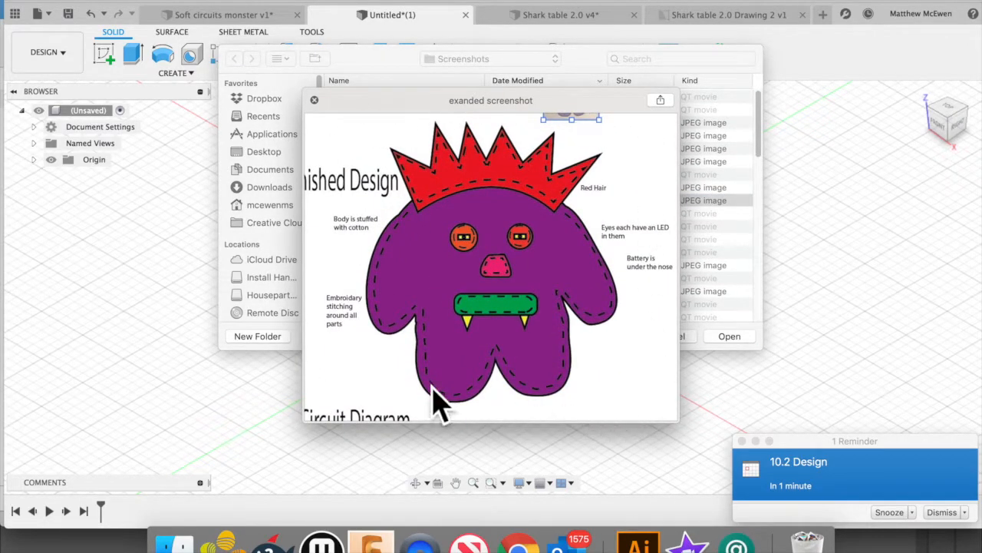
key("space")
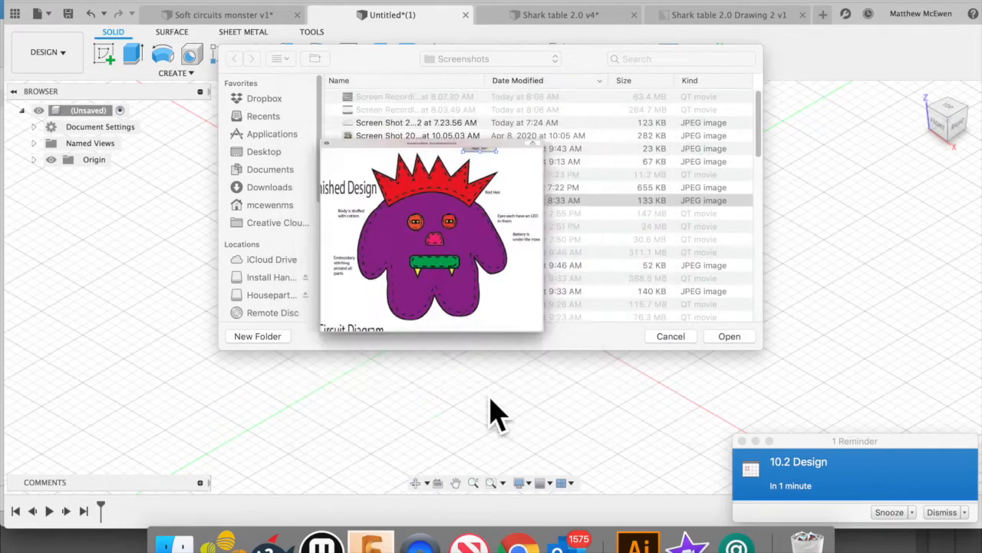
key("Return")
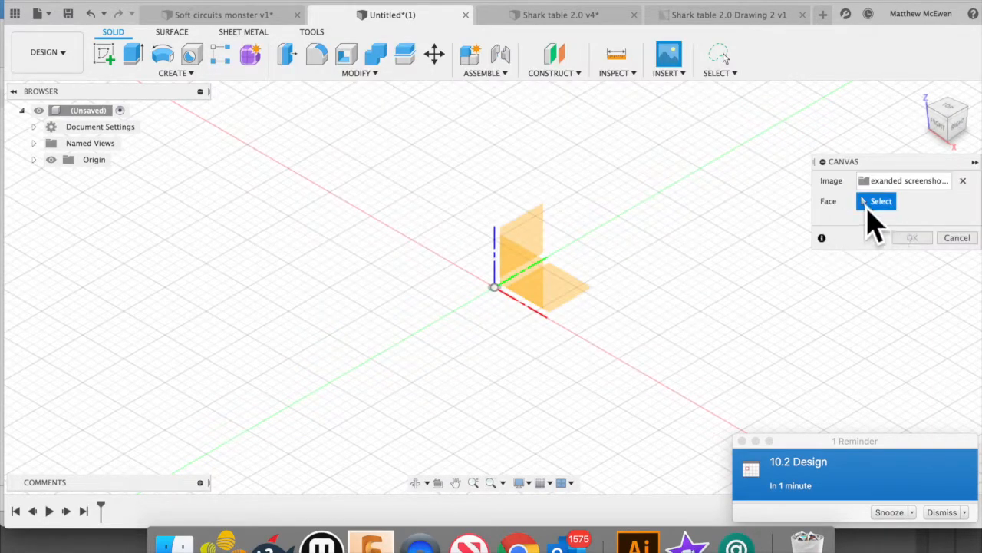
Place the canvas on the XY plane, viewed from above, and scale it up uniformly by a factor of about 11.
left_click(575, 303)
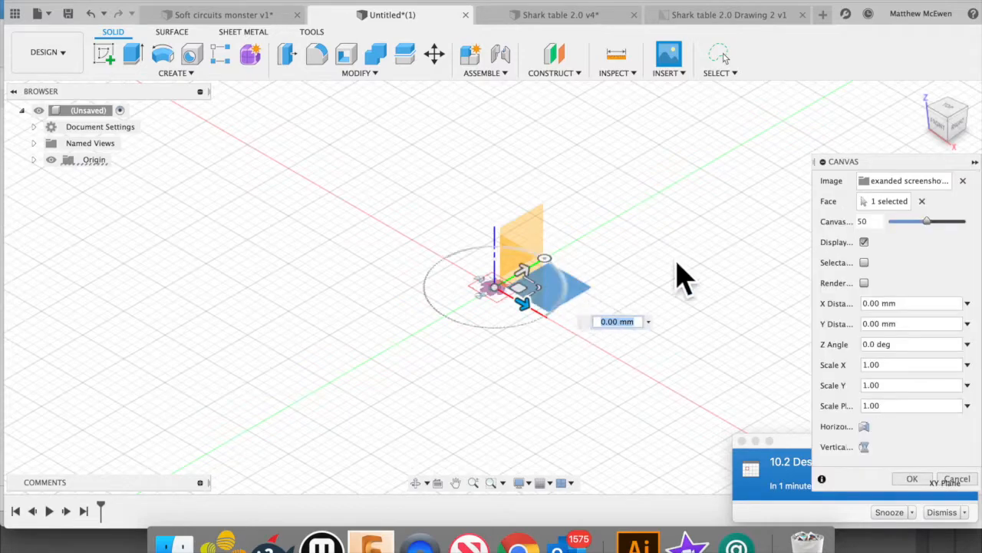
left_click(960, 122)
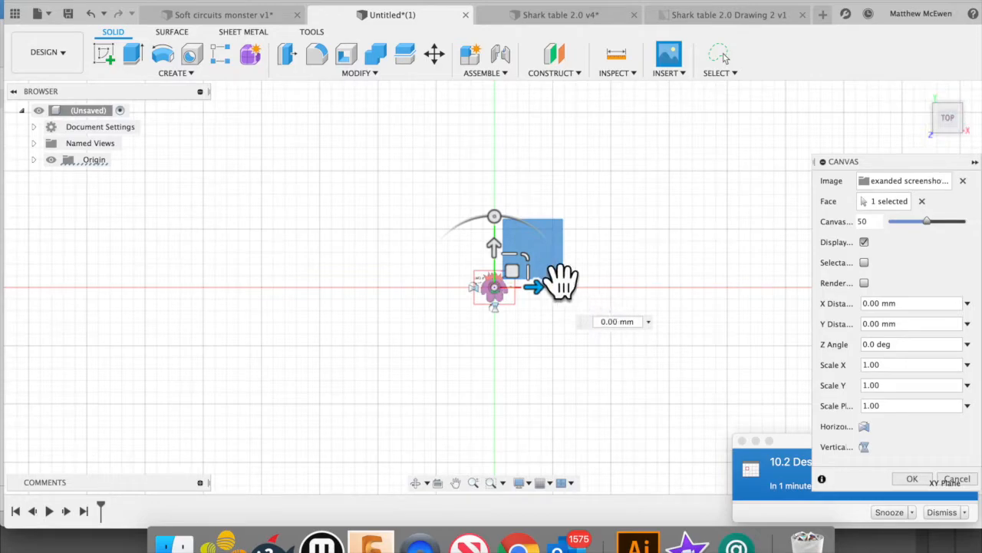
left_click_drag(535, 263, 713, 161)
left_click_drag(551, 277, 618, 225)
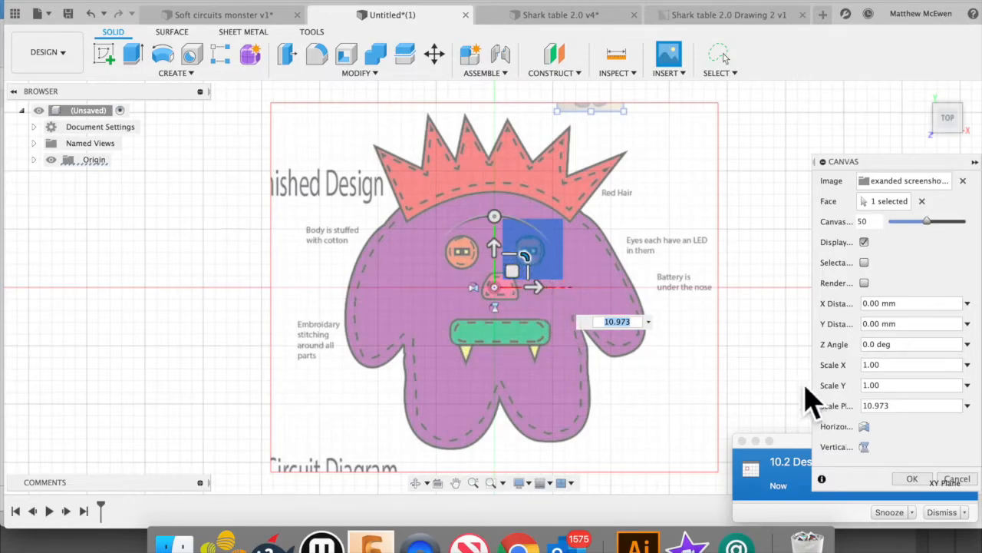
left_click(928, 480)
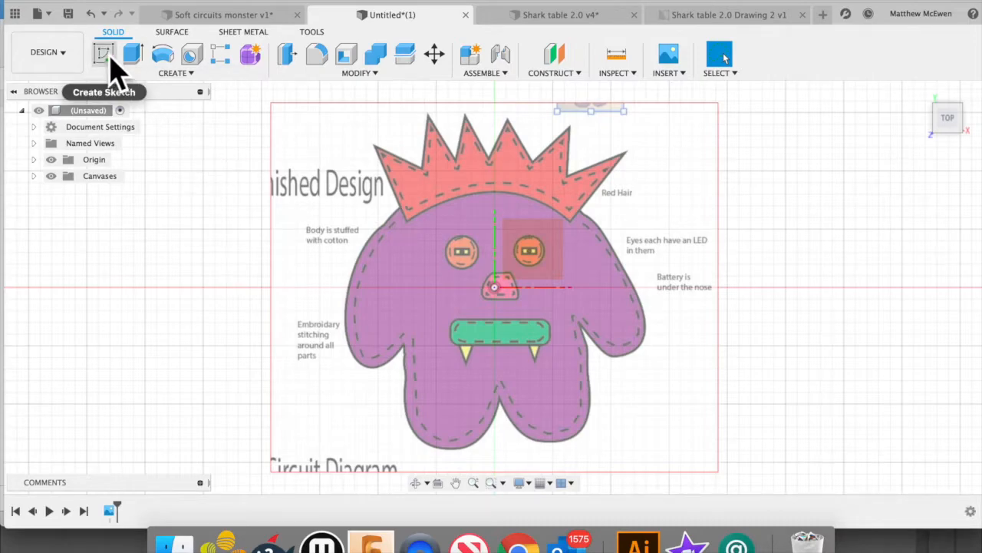
Start a new sketch on the XY plane over the monster canvas.
left_click(110, 58)
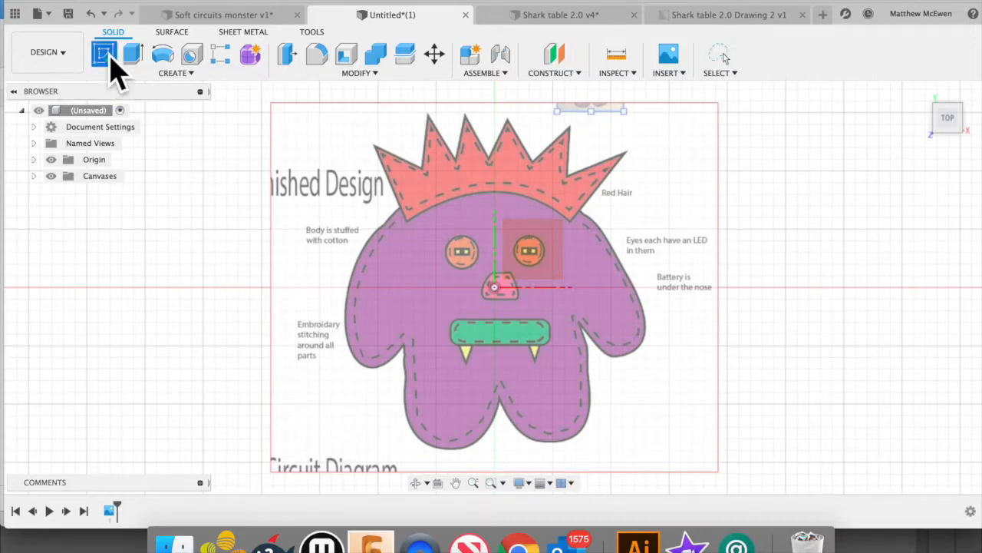
left_click(535, 275)
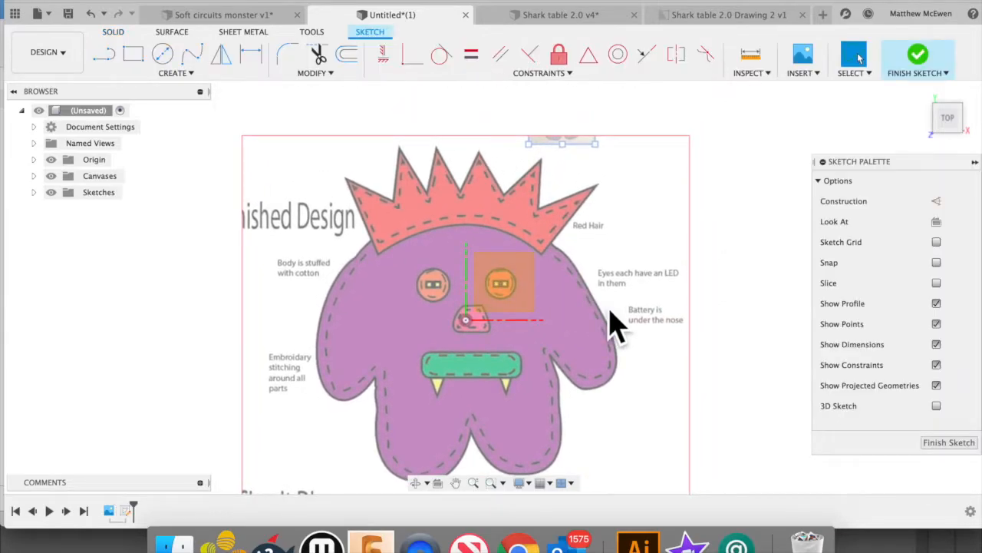
left_click(187, 74)
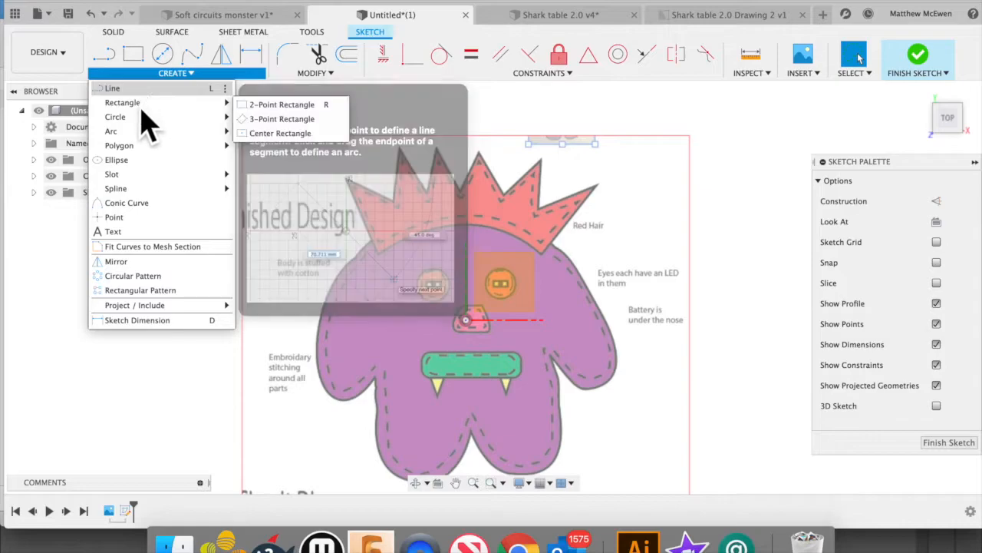
mouse_move(128, 136)
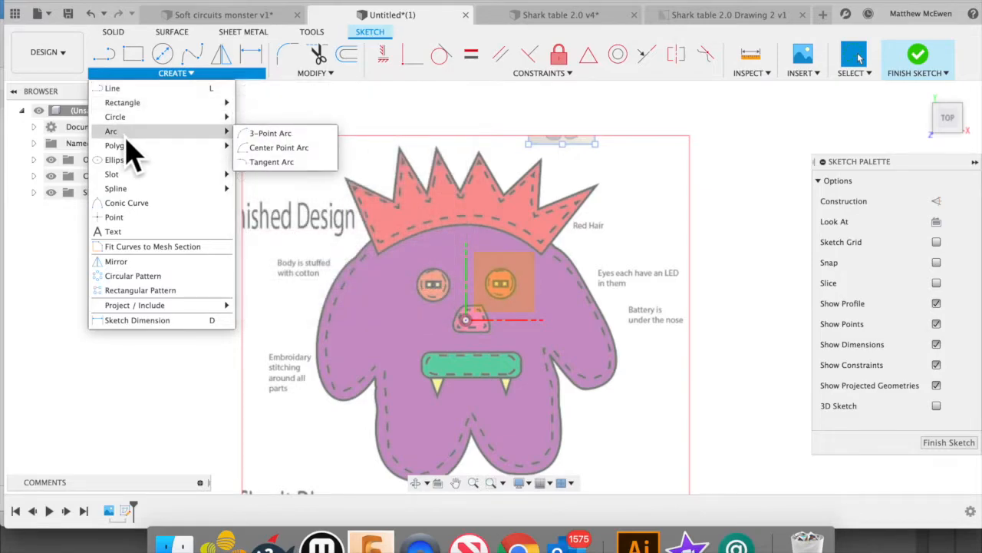
mouse_move(136, 119)
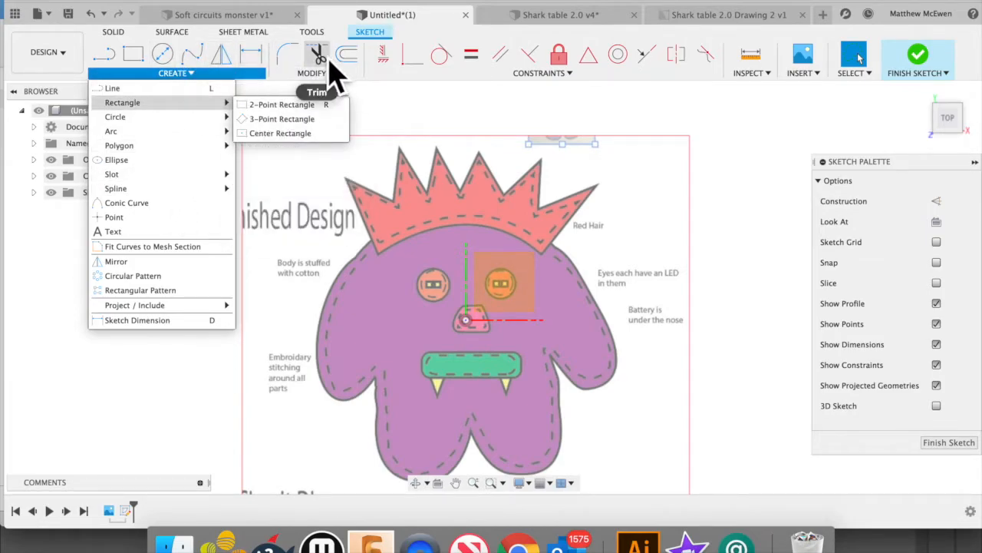
left_click(190, 406)
Trace the zigzag outline of the monster's red hair with connected lines from its lower left corner to its lower right corner.
left_click(106, 54)
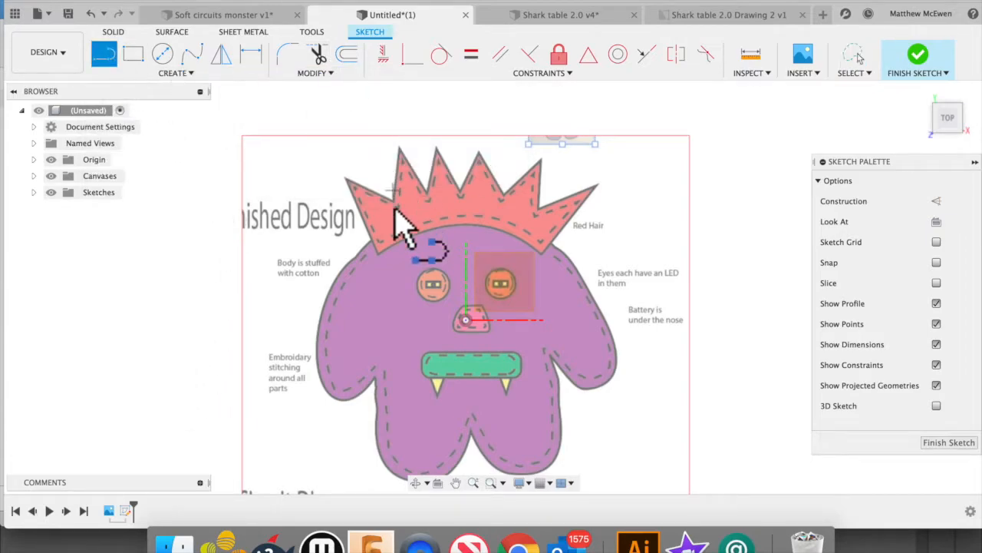
left_click(378, 253)
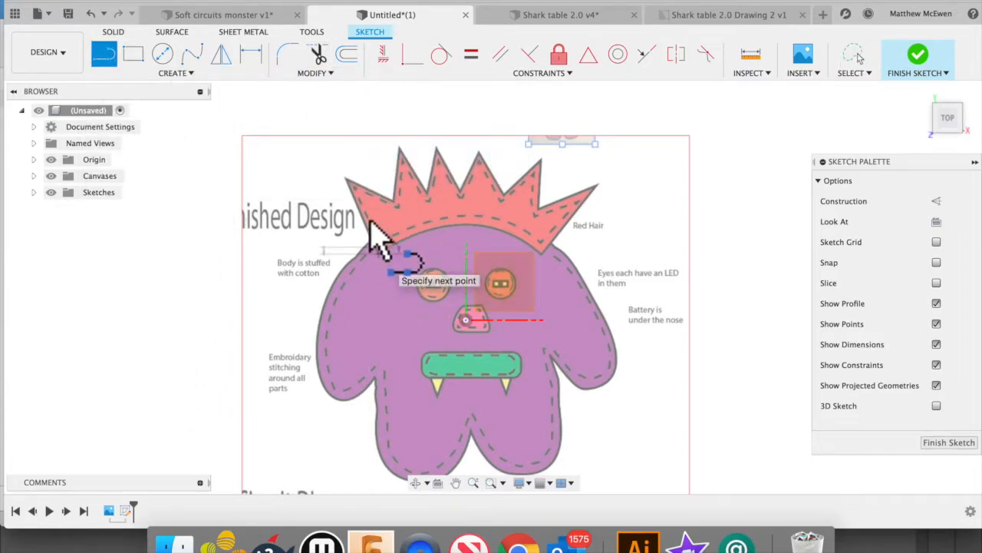
left_click(344, 179)
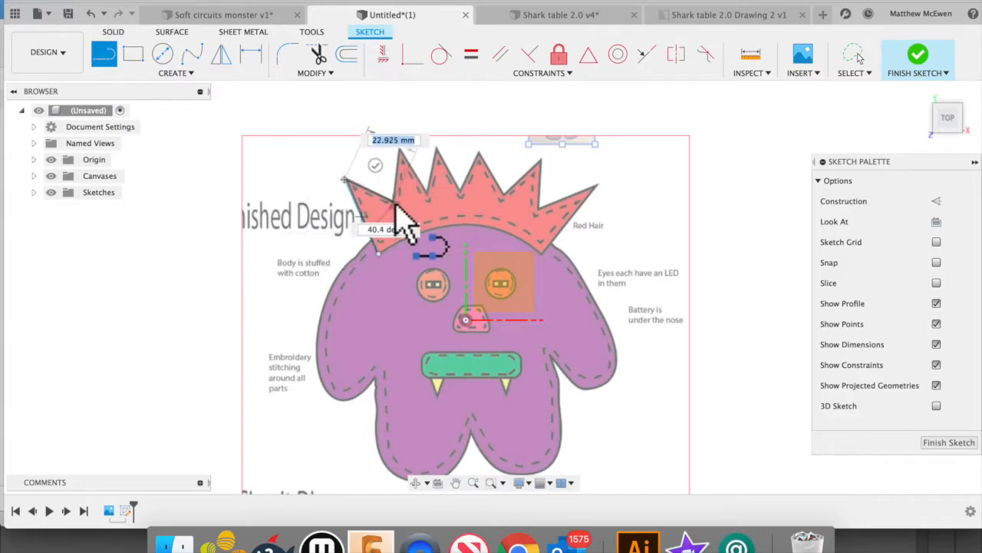
left_click(401, 147)
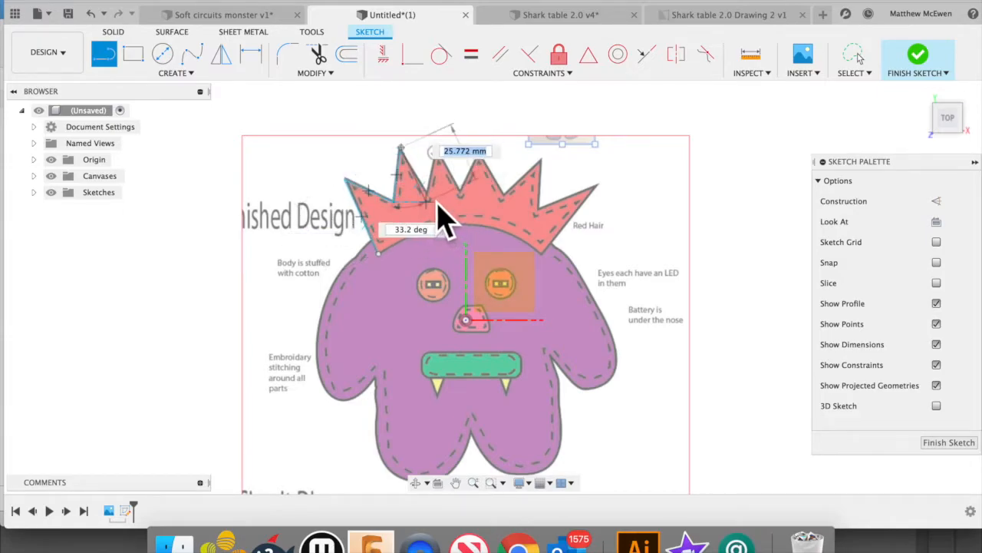
left_click(434, 145)
left_click(454, 173)
left_click(479, 147)
left_click(502, 192)
left_click(540, 162)
left_click(552, 221)
left_click(597, 184)
left_click(542, 253)
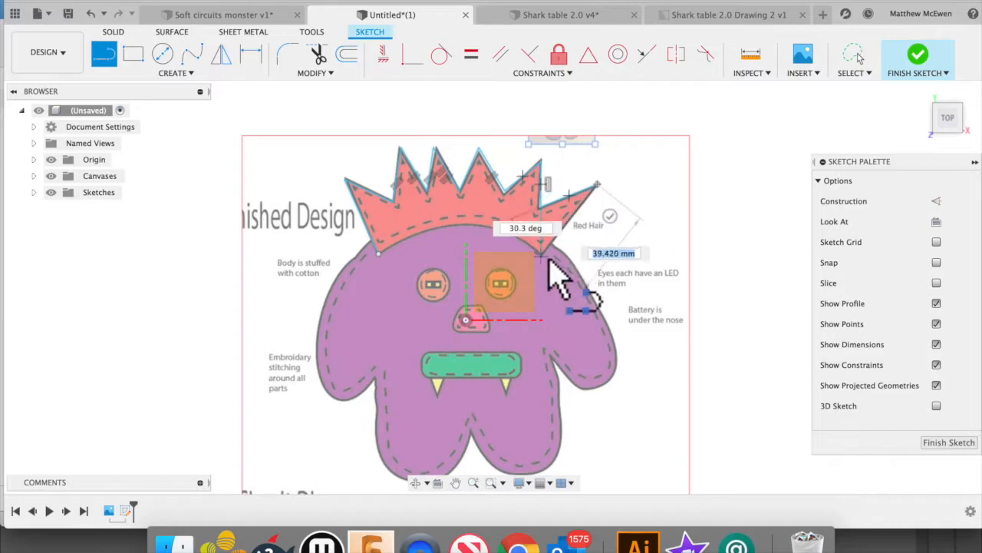
Add a line from the hair's lower right corner toward the right eye and trim it away again.
left_click(496, 291)
key("Escape")
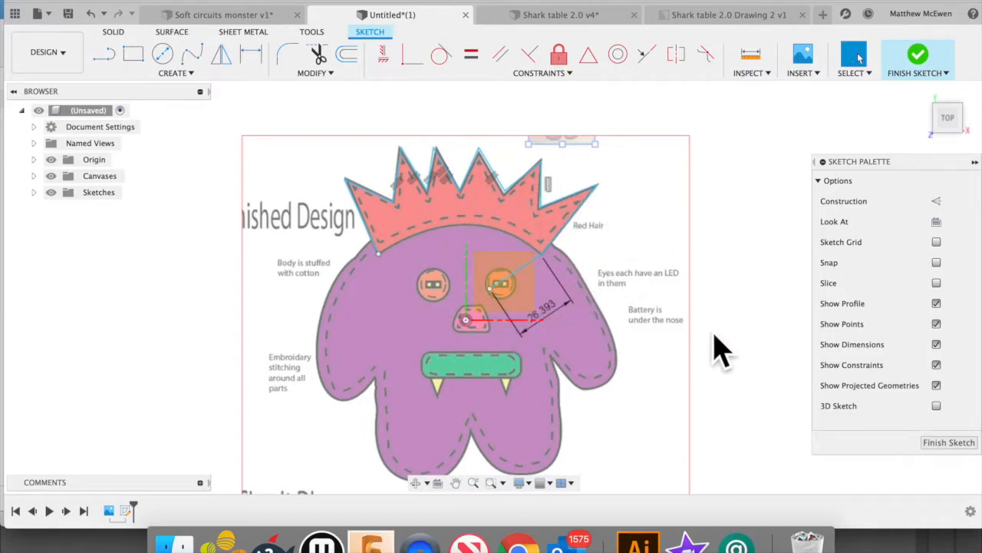
left_click(326, 60)
left_click(528, 274)
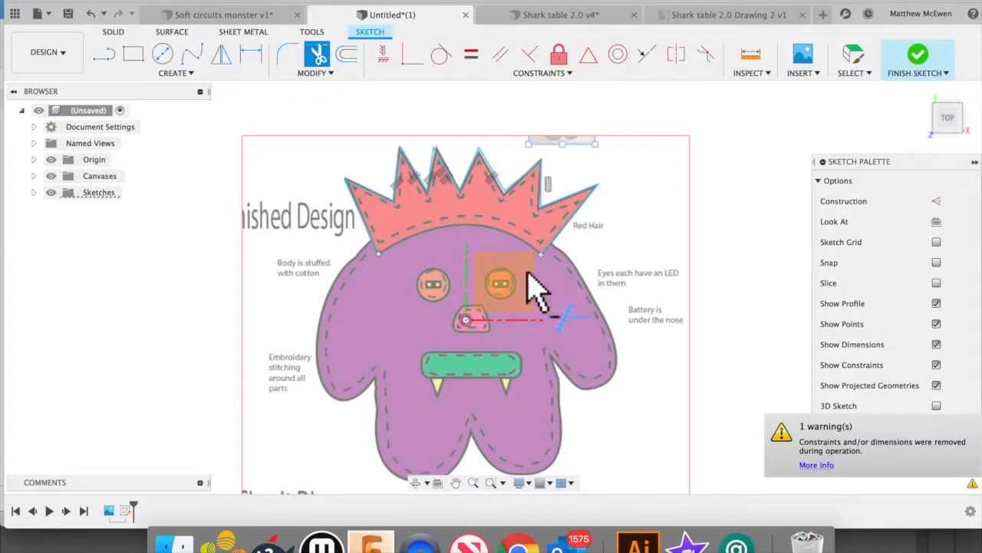
Close the underside of the hair outline with a three-point arc between its lower left and lower right corners.
left_click(137, 75)
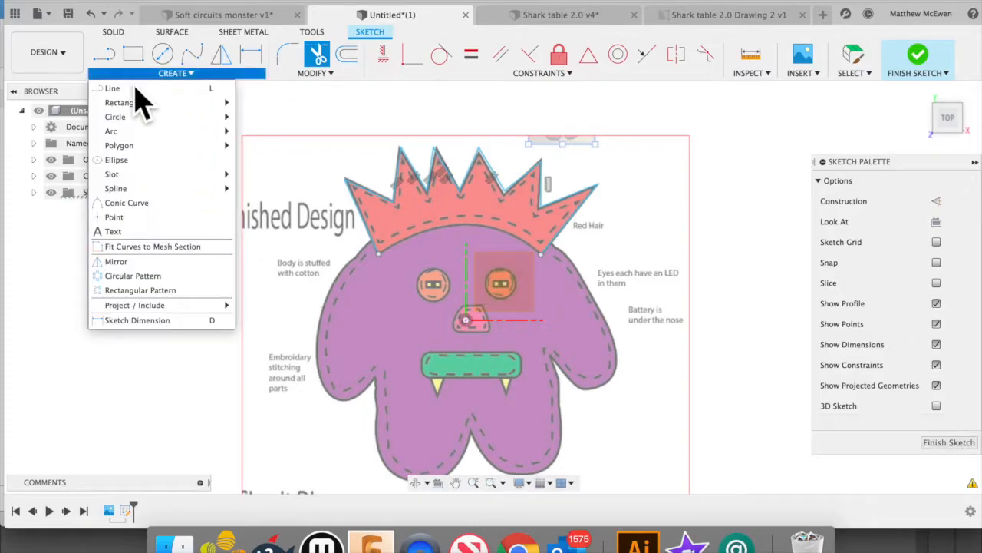
left_click(244, 134)
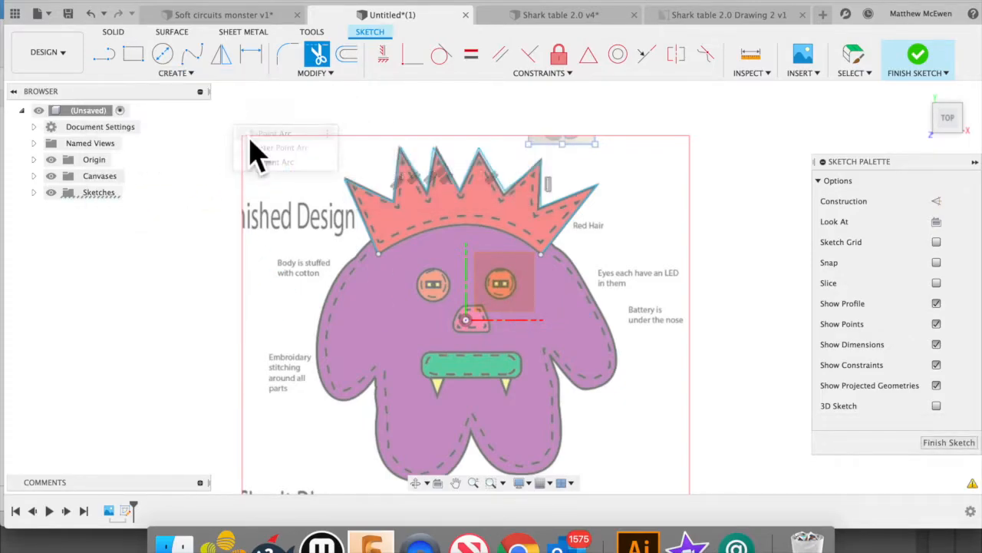
left_click(379, 254)
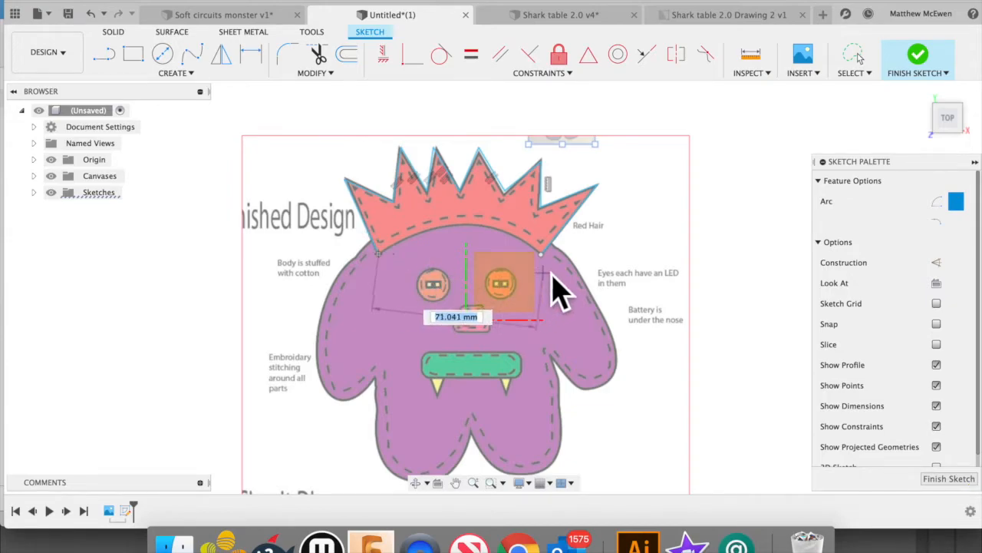
left_click(541, 254)
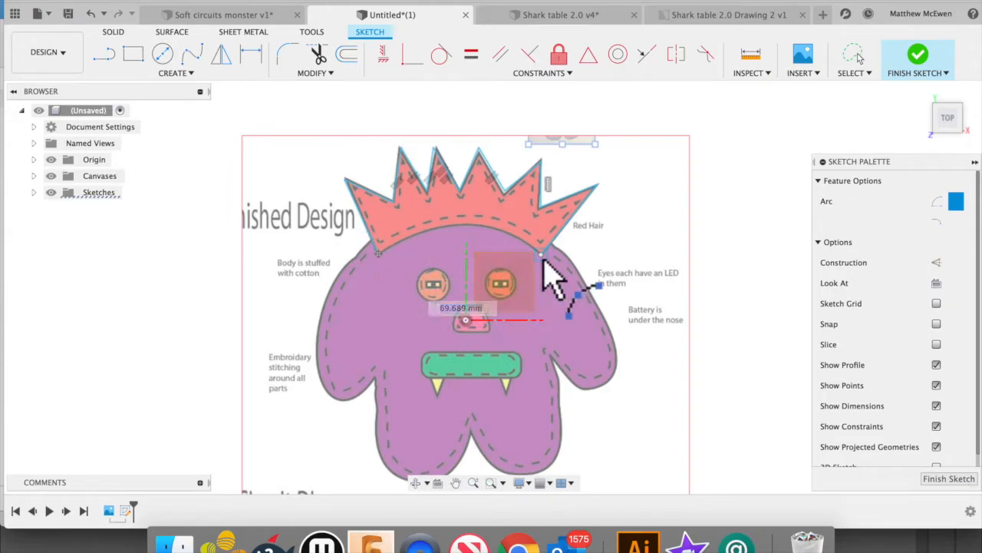
left_click(495, 228)
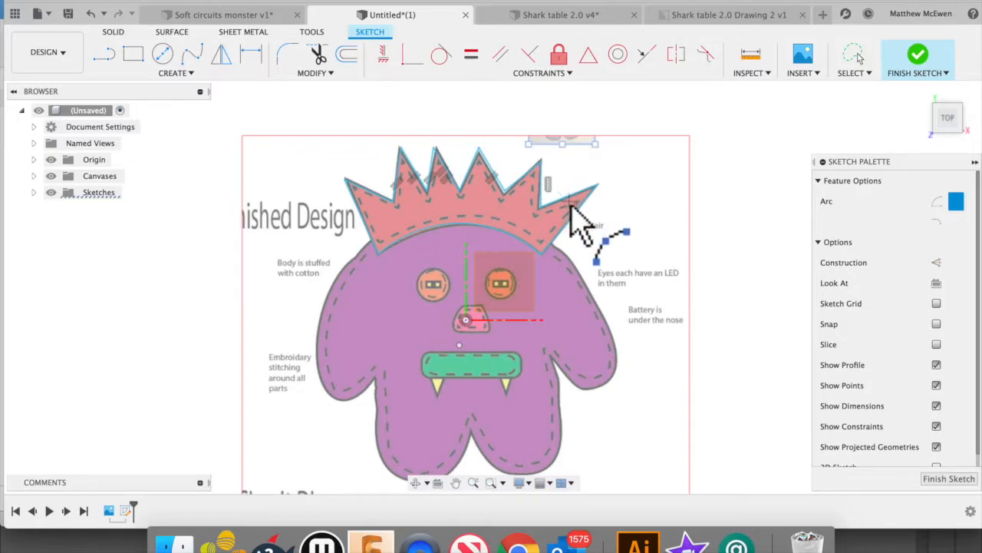
Trace the monster's left arm with three-point arcs from the hair's lower left corner around the hand to the armpit.
left_click(107, 58)
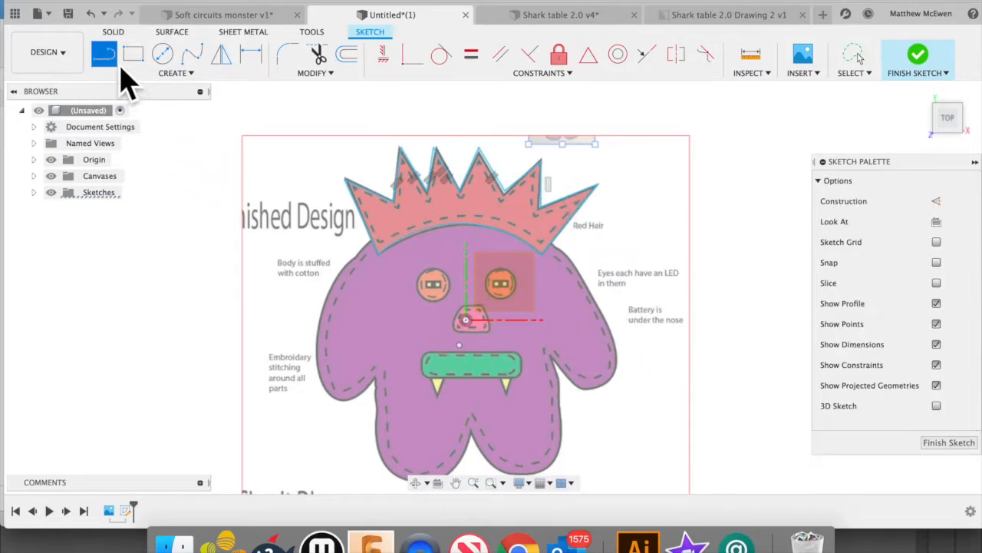
left_click(152, 73)
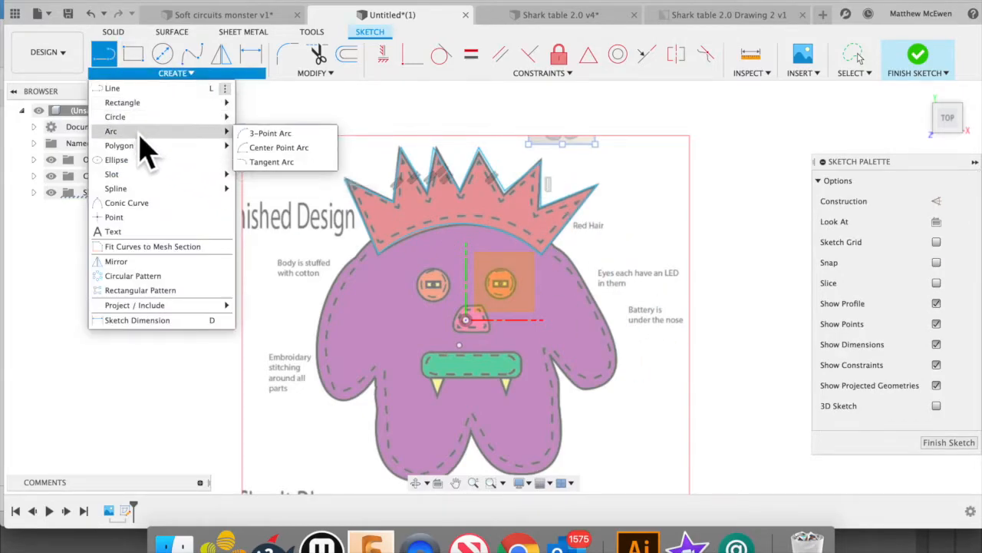
left_click(274, 150)
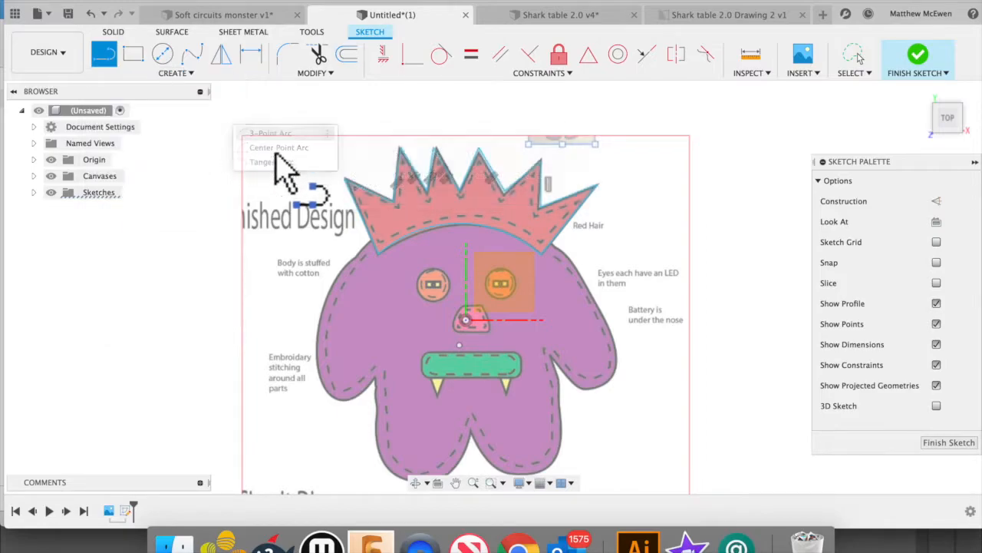
left_click(375, 243)
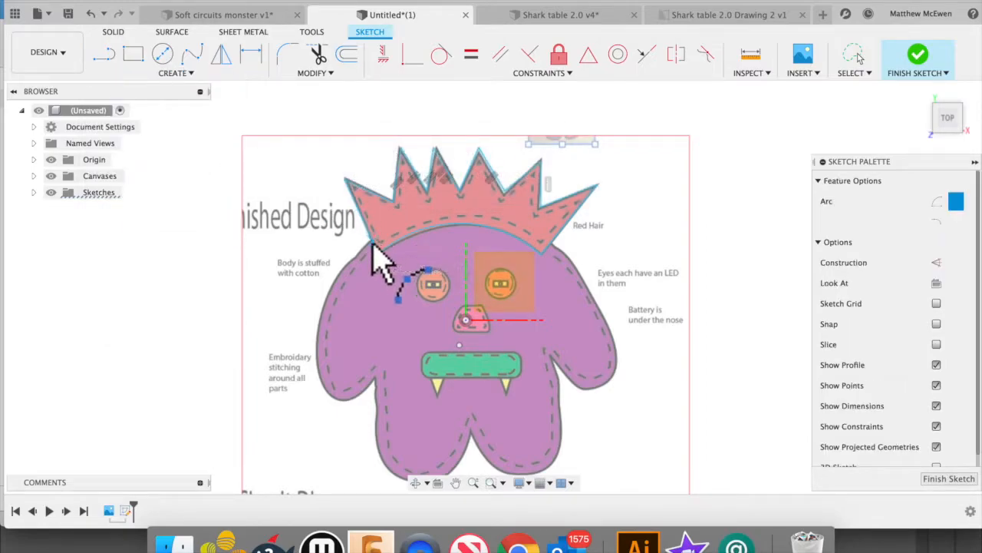
left_click(322, 384)
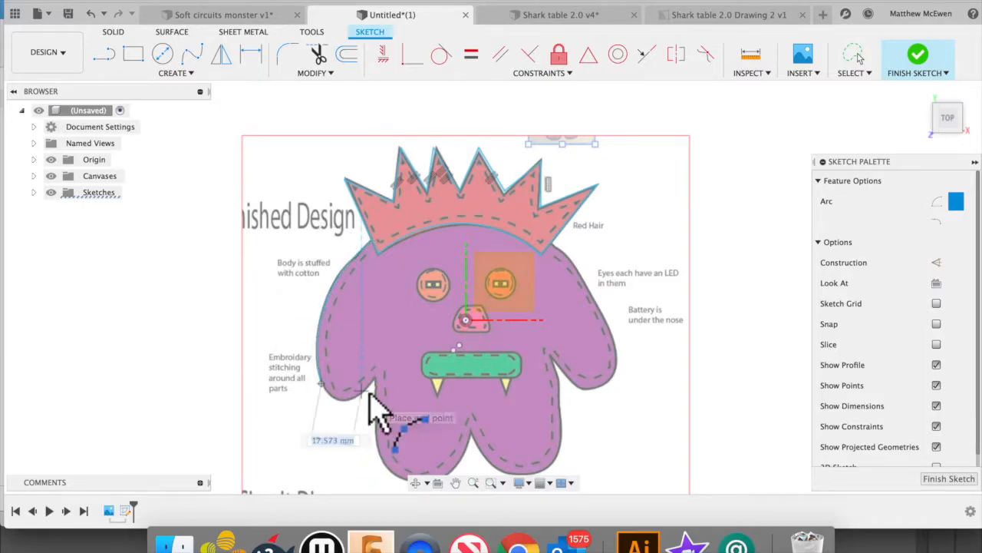
scroll(247, 415, "up", 4)
left_click(246, 411)
middle_click_drag(248, 411, 264, 242)
left_click(280, 218)
left_click(300, 419)
Draw a vertical line from the left armpit down the body's left side to the start of the leg curve.
key("l")
left_click(280, 218)
left_click(280, 348)
key("Escape")
Trace the rounded bottoms of both legs with three-point arcs meeting at the crotch.
left_click(176, 73)
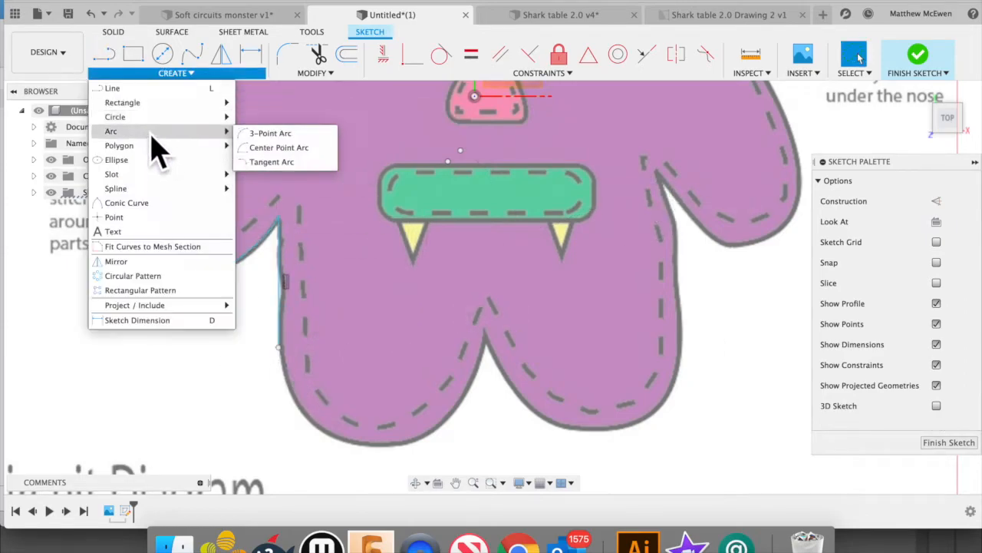
left_click(285, 134)
left_click(485, 349)
left_click(682, 347)
left_click(568, 425)
Draw connected lines from the right leg up the body's right side to the armpit and along the arm's underside.
key("l")
left_click(681, 347)
left_click(675, 223)
left_click(658, 172)
left_click(706, 233)
Trace the right hand and the outer edge of the right arm with three-point arcs up to the hair.
left_click(176, 73)
left_click(280, 133)
middle_click_drag(813, 222, 683, 403)
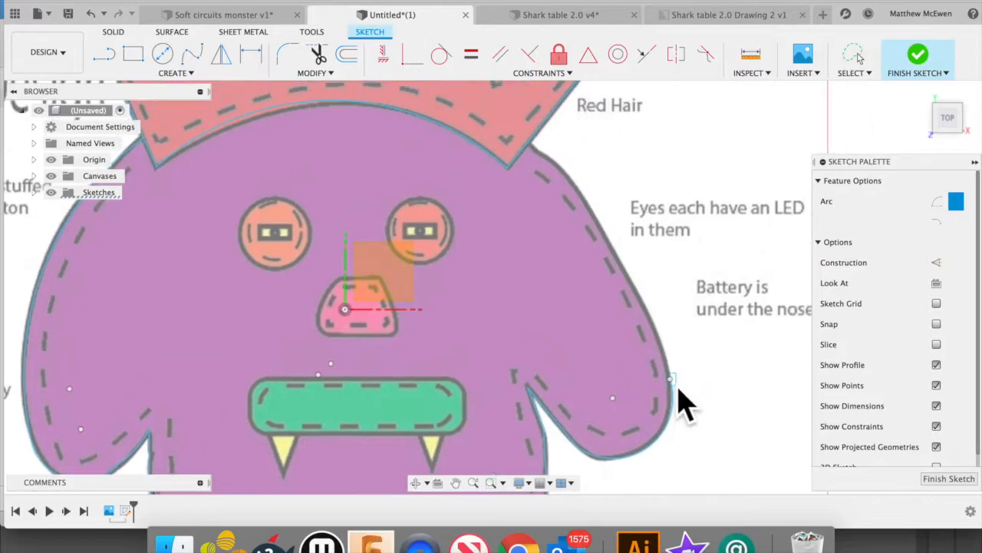
left_click(531, 144)
left_click(595, 220)
left_click(574, 177)
Trace the nose outline, using three-point arcs for its curved sides.
middle_click_drag(371, 274, 424, 240)
left_click(433, 247)
left_click(448, 303)
left_click(445, 272)
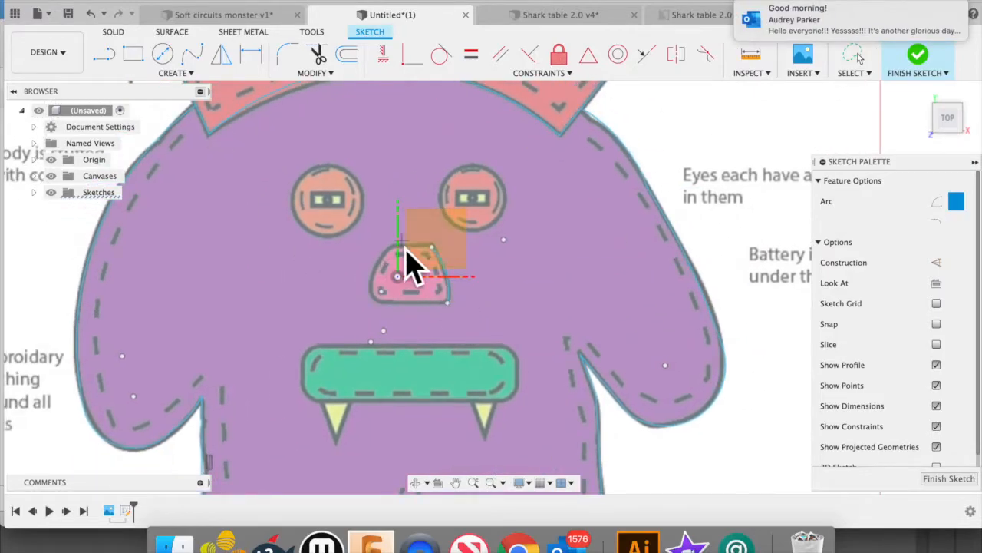
left_click(394, 247)
key("Escape")
Trace both eyes as circles and draw a small rectangle inside each for the LED.
key("c")
left_click(328, 200)
left_click(363, 214)
left_click(134, 54)
left_click(311, 191)
left_click(345, 208)
left_click(456, 190)
left_click(491, 205)
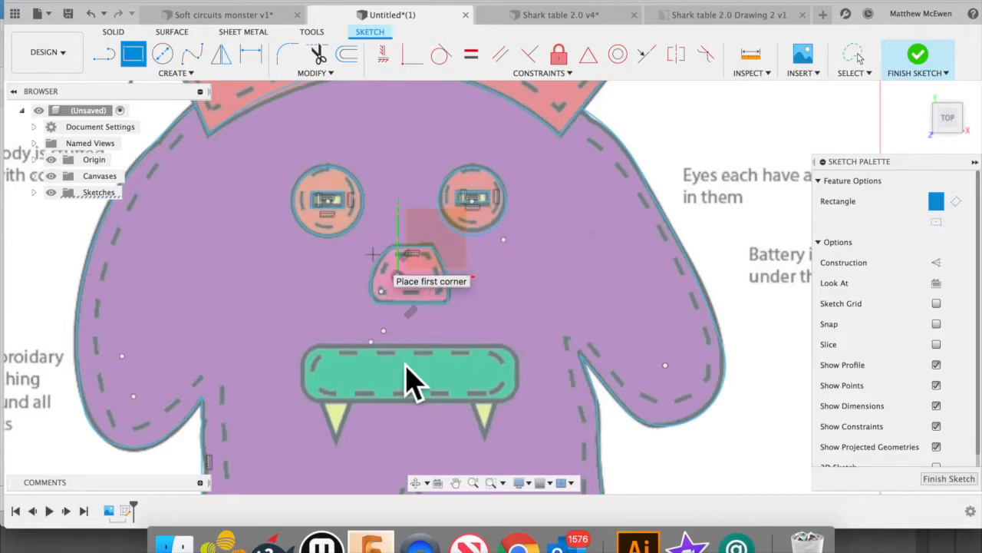
Draw a rectangle over the green mouth and fillet its four corners with a 5 mm radius.
middle_click_drag(403, 361, 399, 318)
left_click(298, 298)
left_click(515, 359)
left_click(287, 55)
left_click(298, 298)
left_click(299, 359)
left_click(514, 358)
left_click(514, 299)
Trace the two pointed teeth below the mouth with lines and finish the sketch.
left_click(115, 67)
left_click(499, 359)
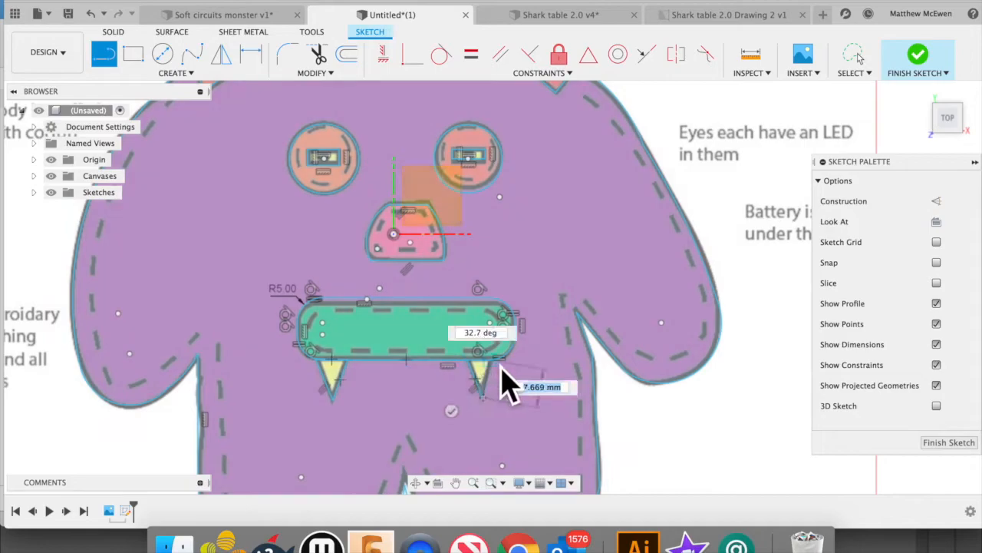
left_click(492, 360)
scroll(618, 352, "up", 5, "shift")
scroll(617, 352, "down", 5, "shift")
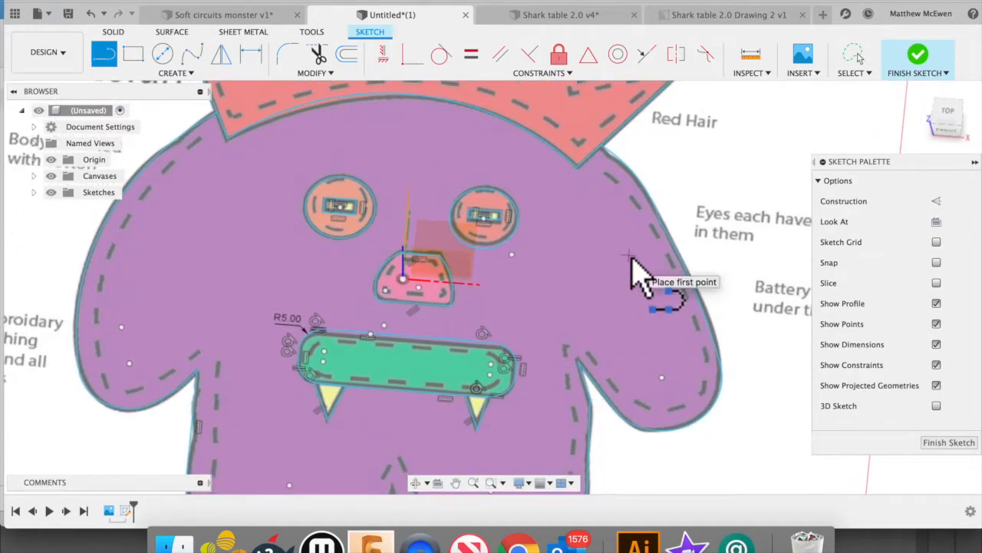
left_click(950, 443)
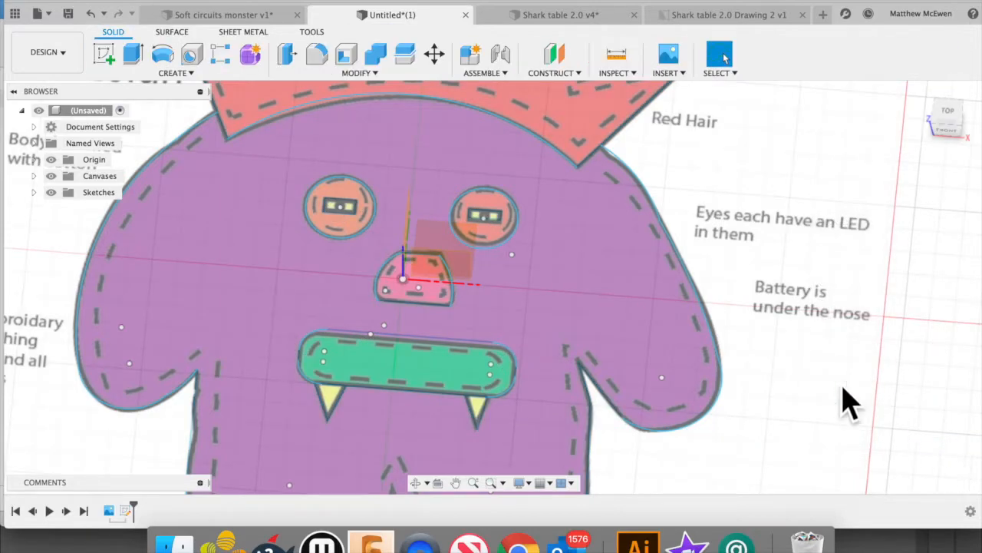
Inspect the traced profiles from several angles and hide the canvas.
left_click(928, 107)
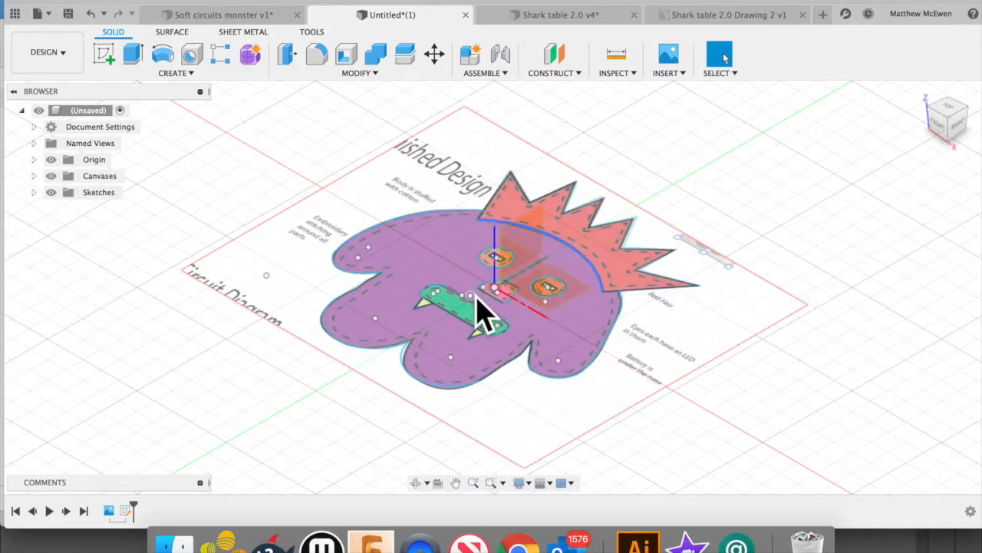
scroll(482, 307, "up", 5)
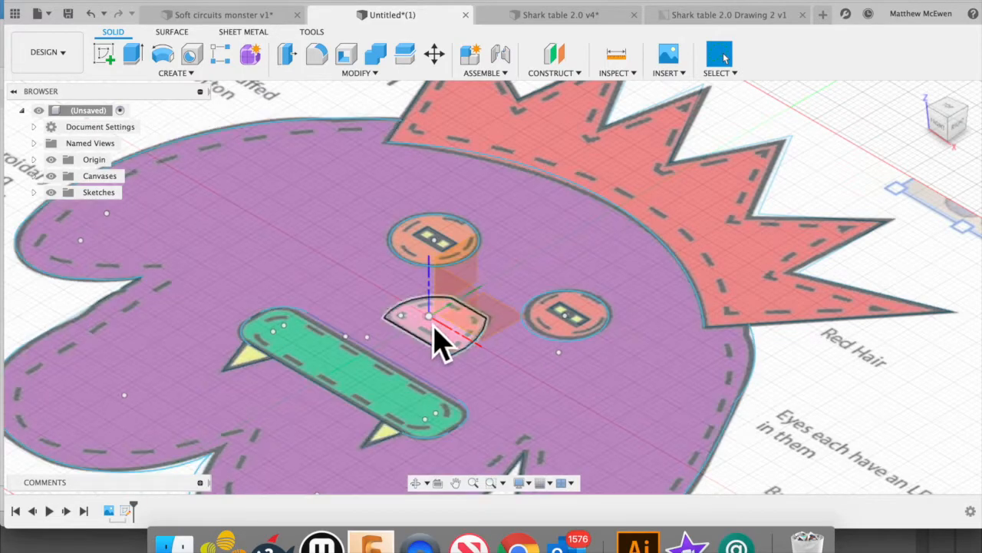
scroll(529, 419, "down", 3)
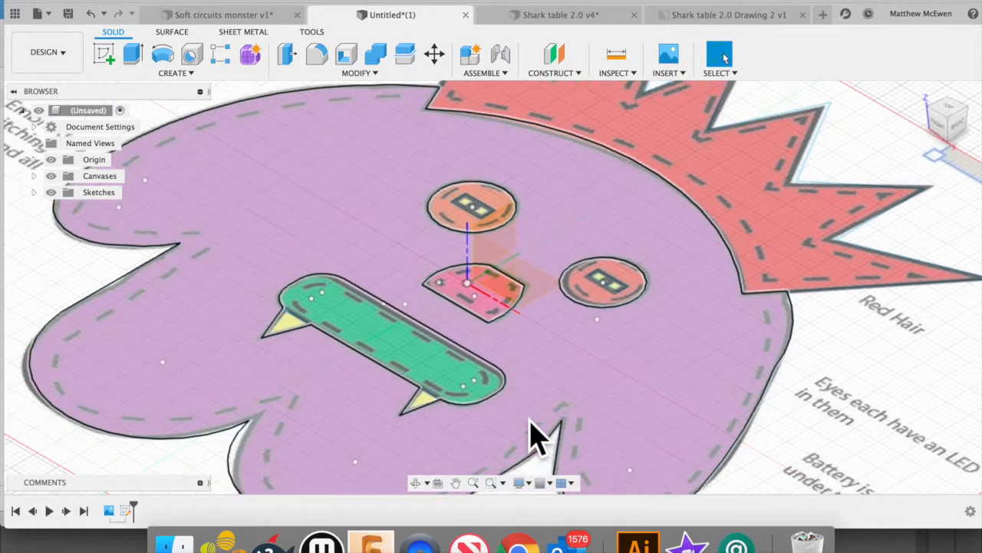
scroll(529, 418, "down", 10, "shift")
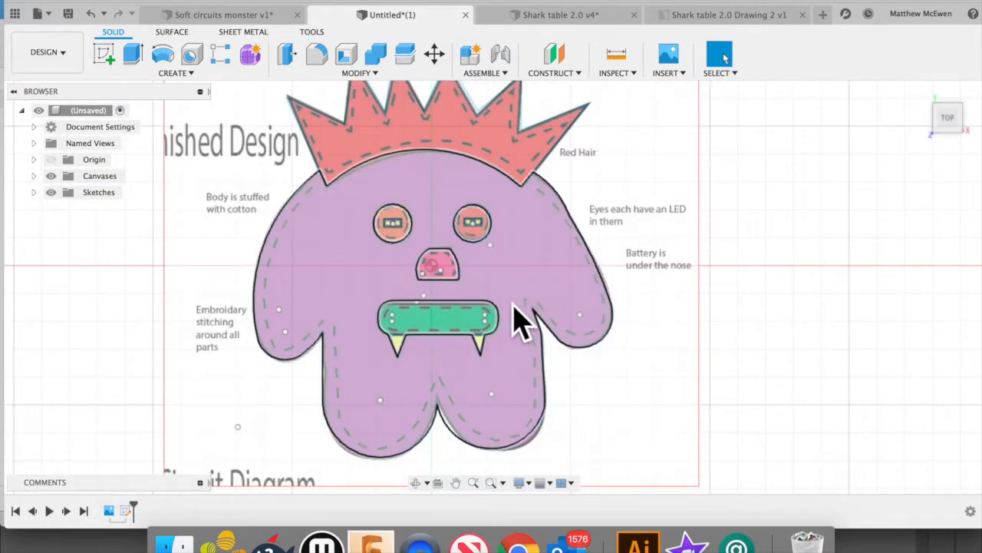
scroll(397, 361, "down", 3, "shift")
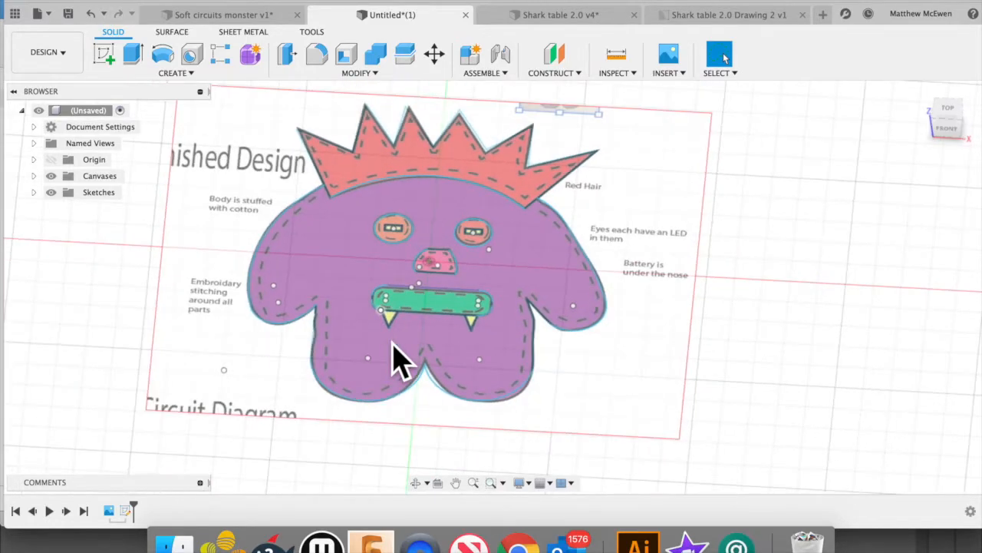
left_click(51, 177)
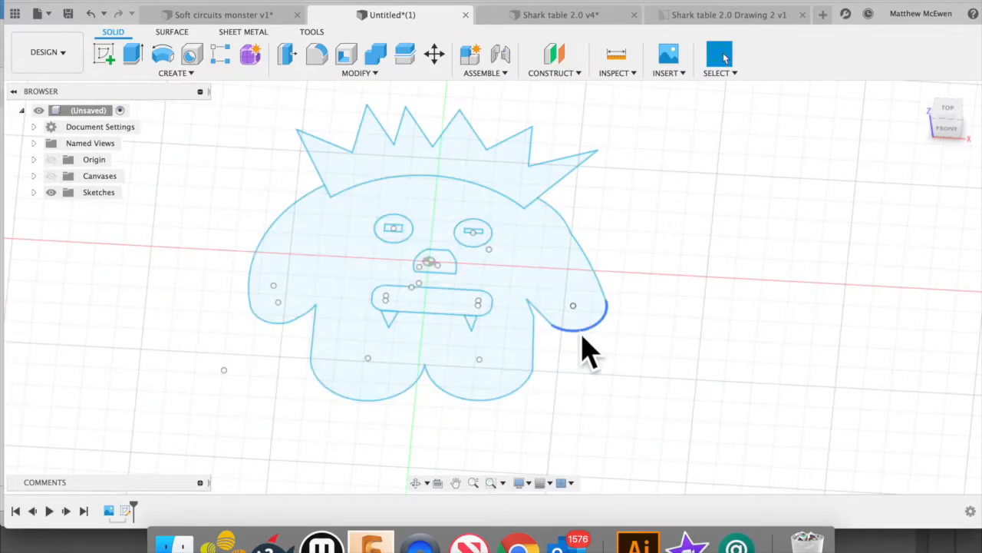
Check the closed region of the monster's body by selecting its profile, and clear the selection.
scroll(587, 353, "up", 3, "shift")
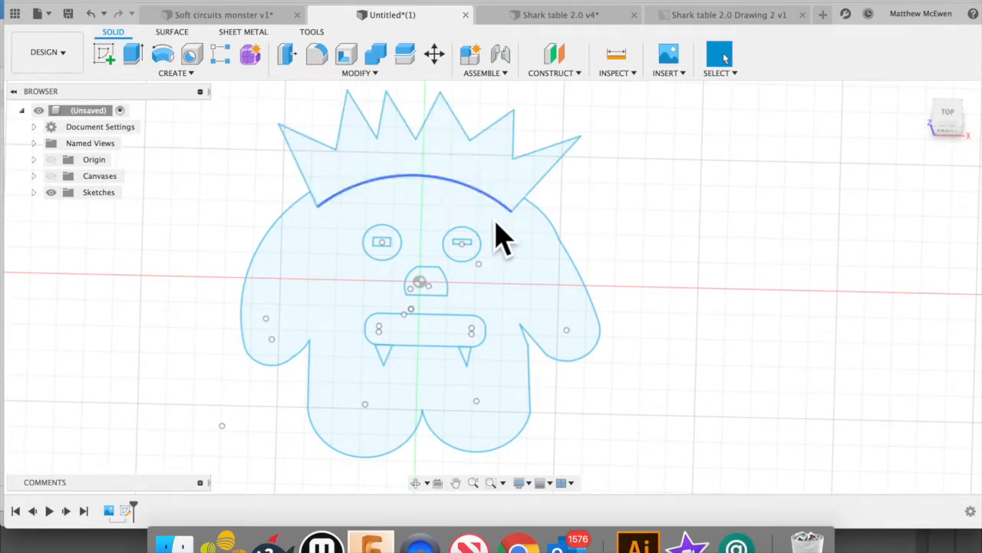
left_click(540, 303)
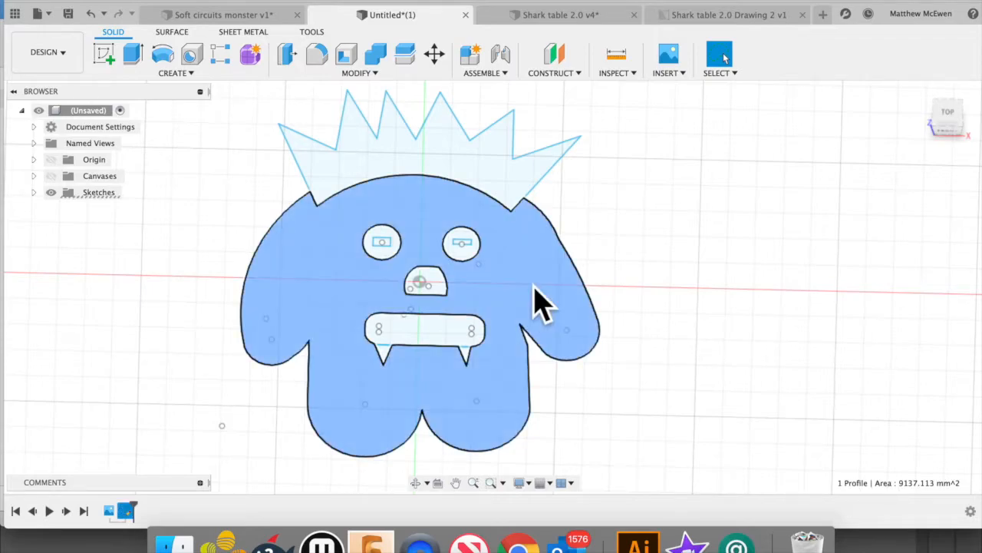
scroll(406, 384, "up", 2)
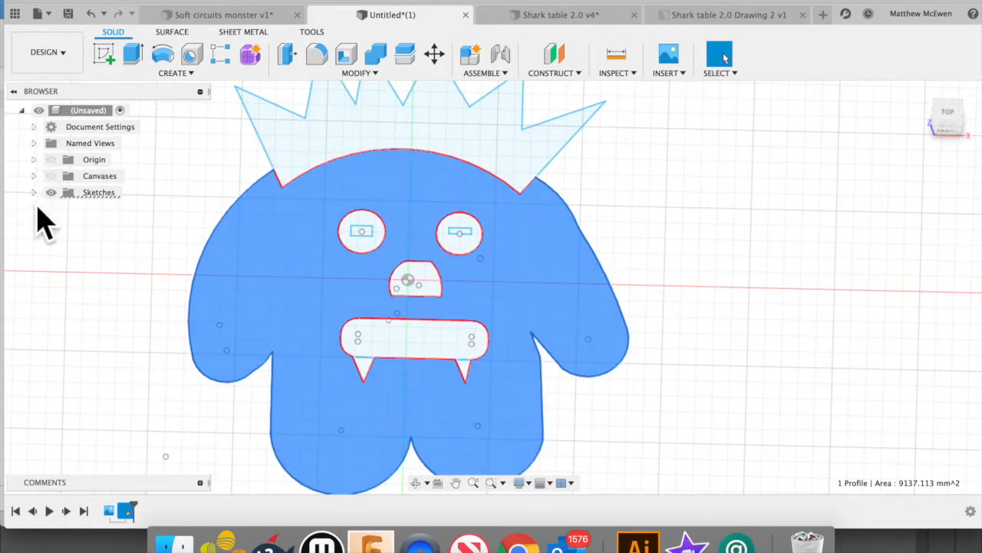
left_click(690, 289)
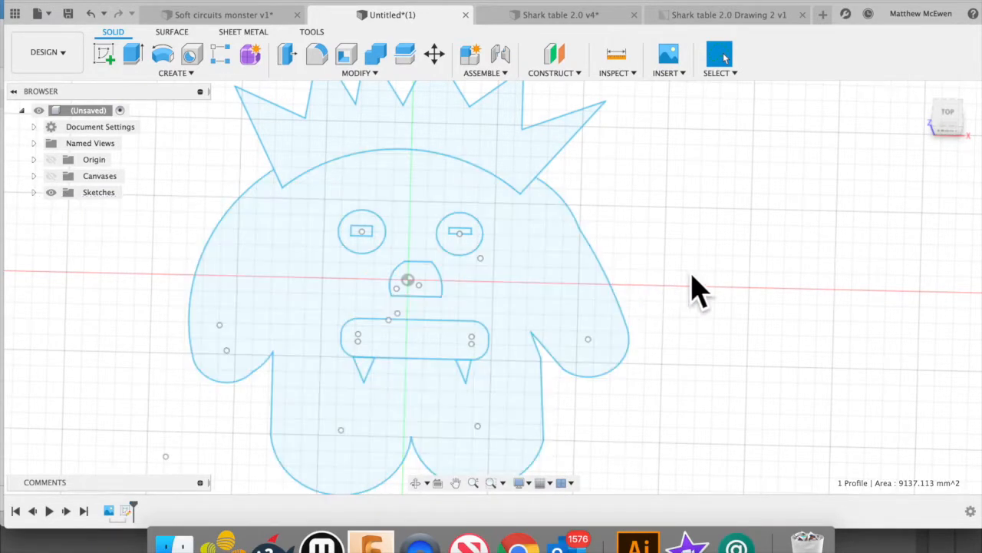
Extrude the mouth, nose and both eye profiles 5 mm as new bodies, leaving out the small eye rectangles.
left_click(423, 349)
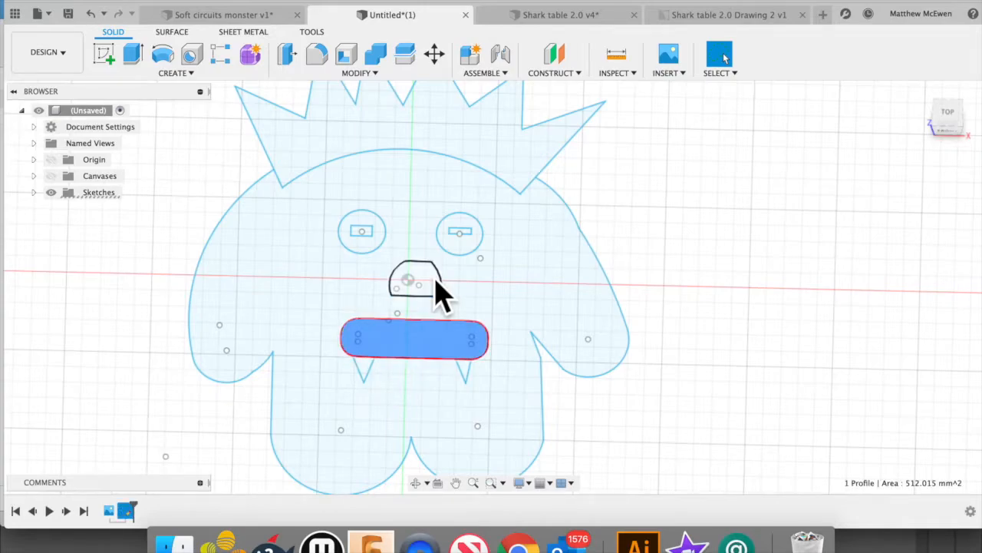
left_click(436, 292)
left_click(464, 250)
left_click(380, 248)
left_click(463, 352)
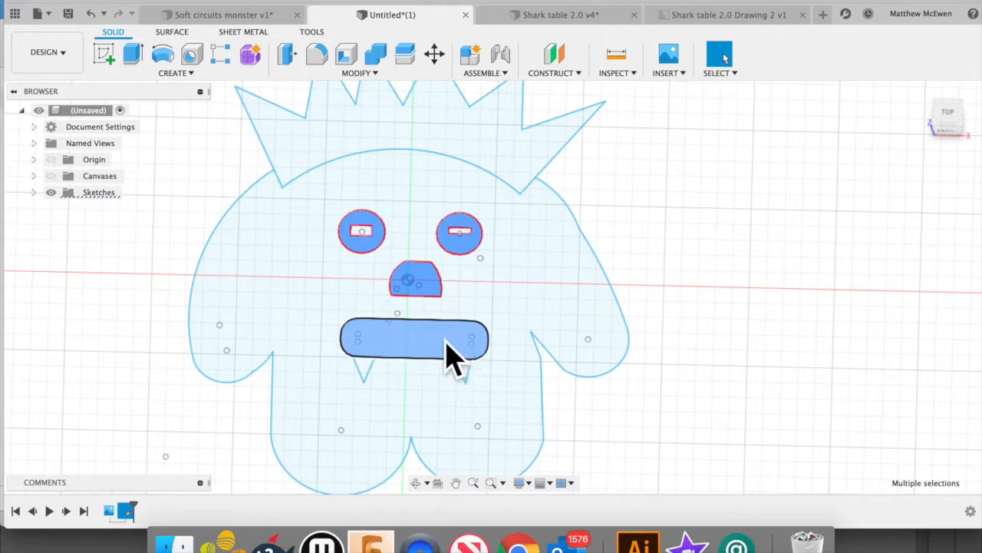
right_click(447, 345)
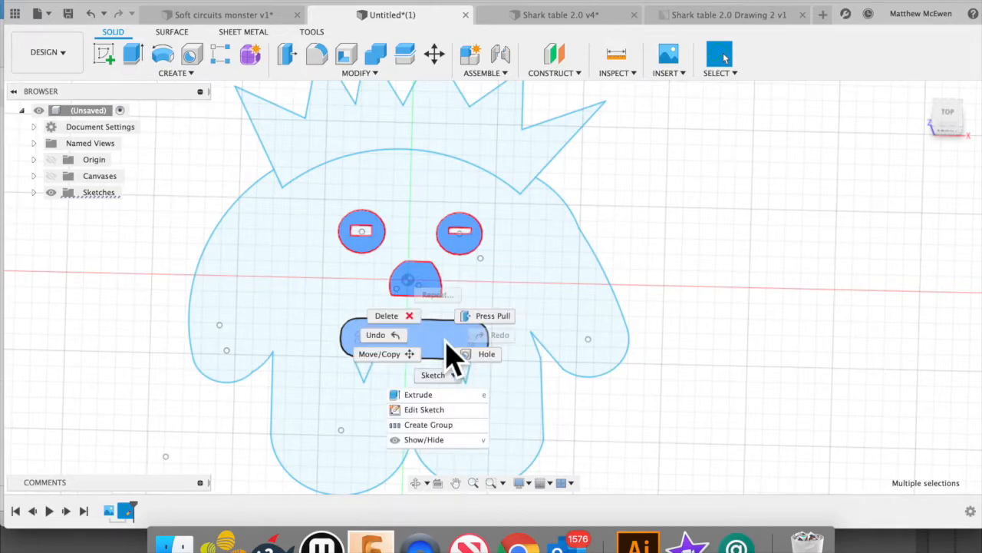
left_click(139, 66)
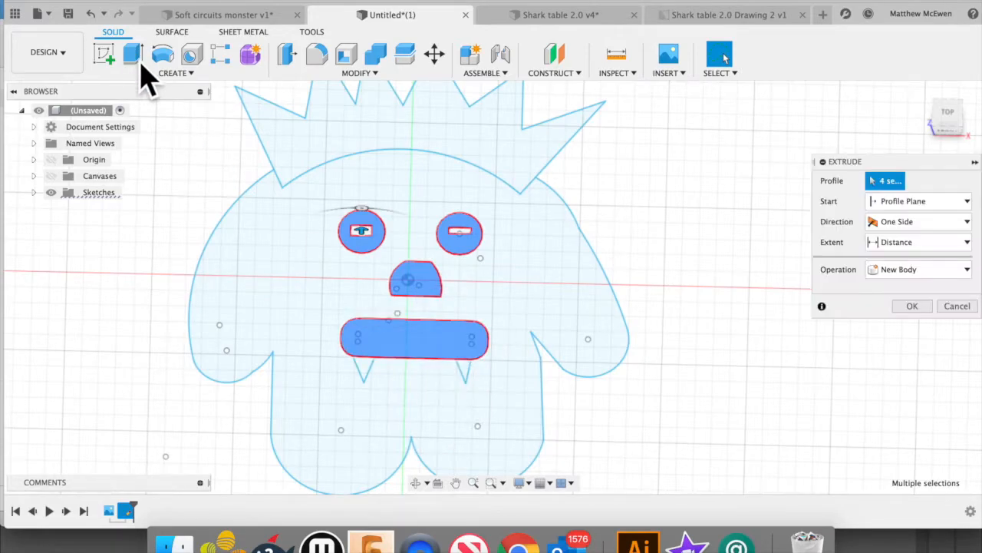
left_click(903, 264)
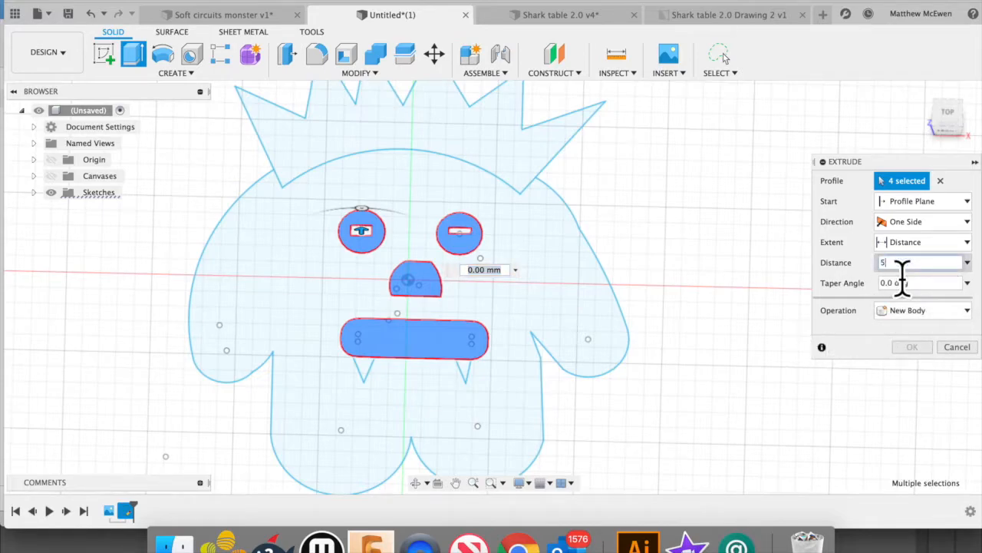
type("5")
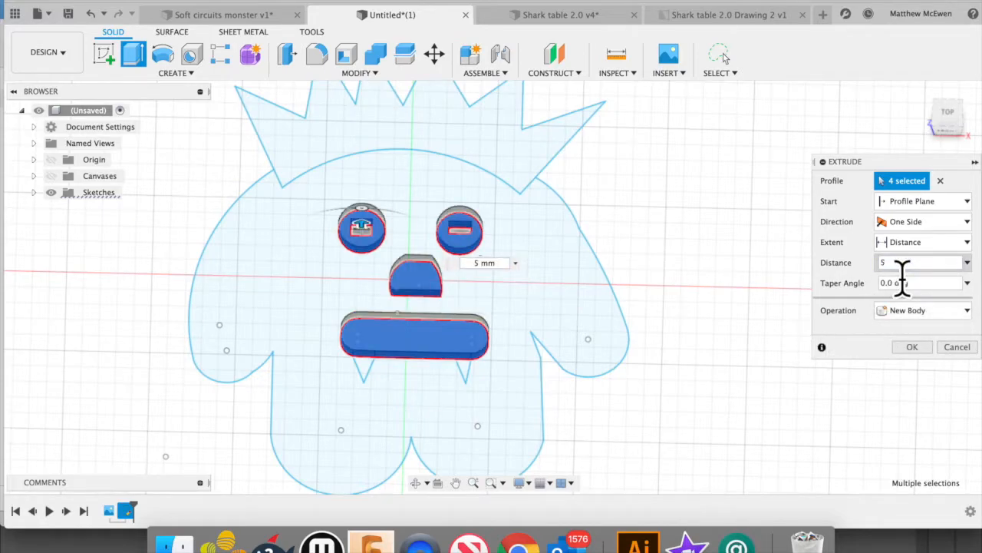
left_click(912, 348)
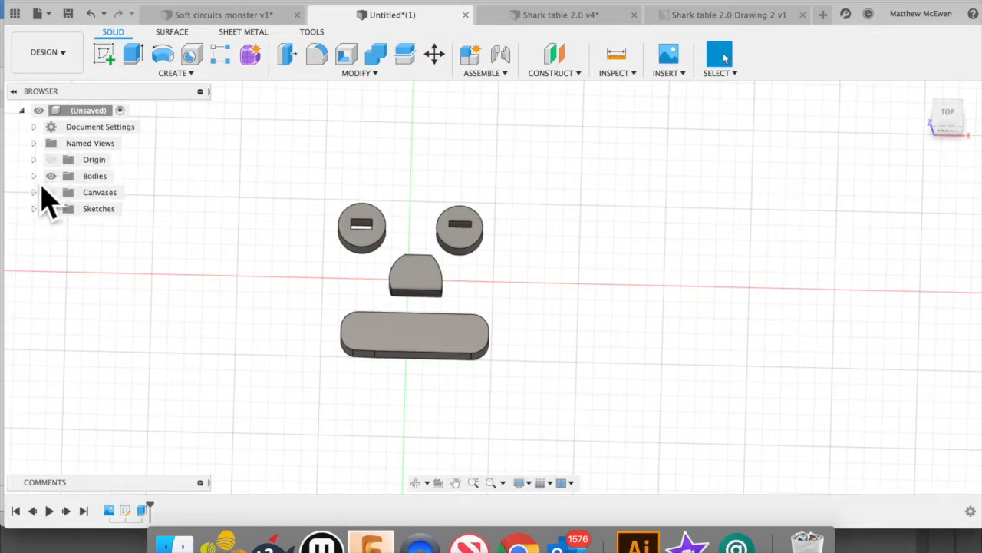
Rename the first three bodies in the browser as nose, eye R and Mouth.
left_click(33, 176)
left_click(113, 193)
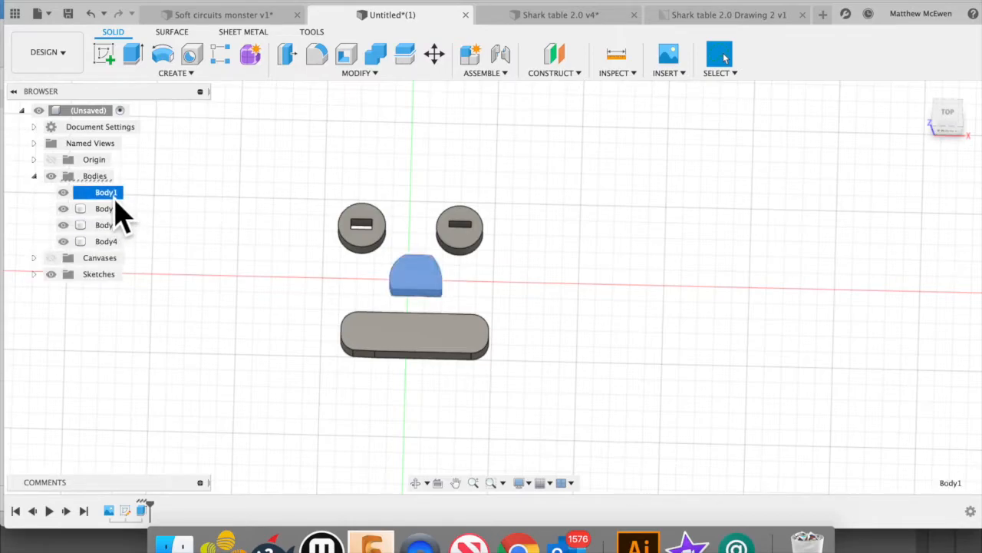
double_click(114, 193)
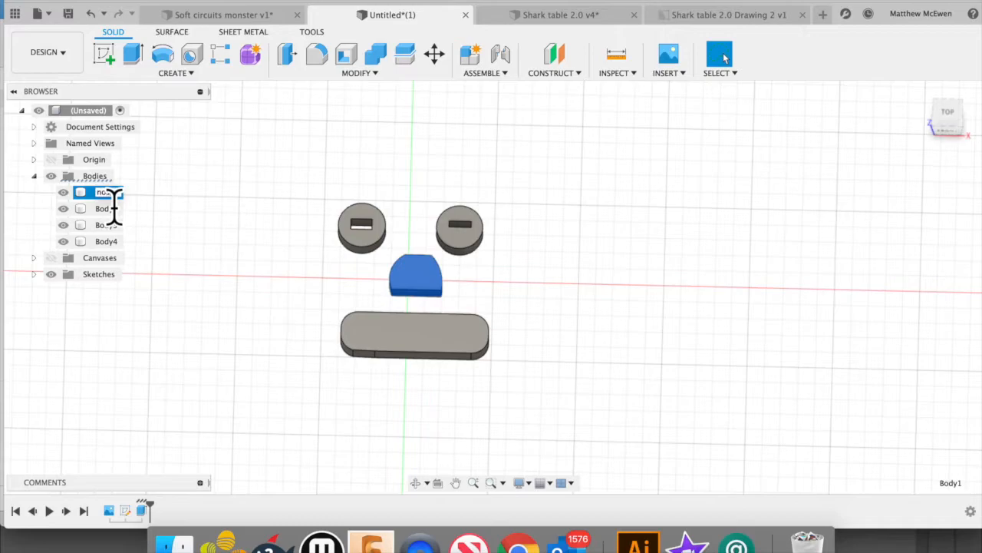
double_click(115, 209)
type("eye R")
double_click(115, 226)
type("Mouth")
left_click(115, 241)
Show Sketch1 and extrude the monster's main body profile 4 mm as a new body.
left_click(34, 282)
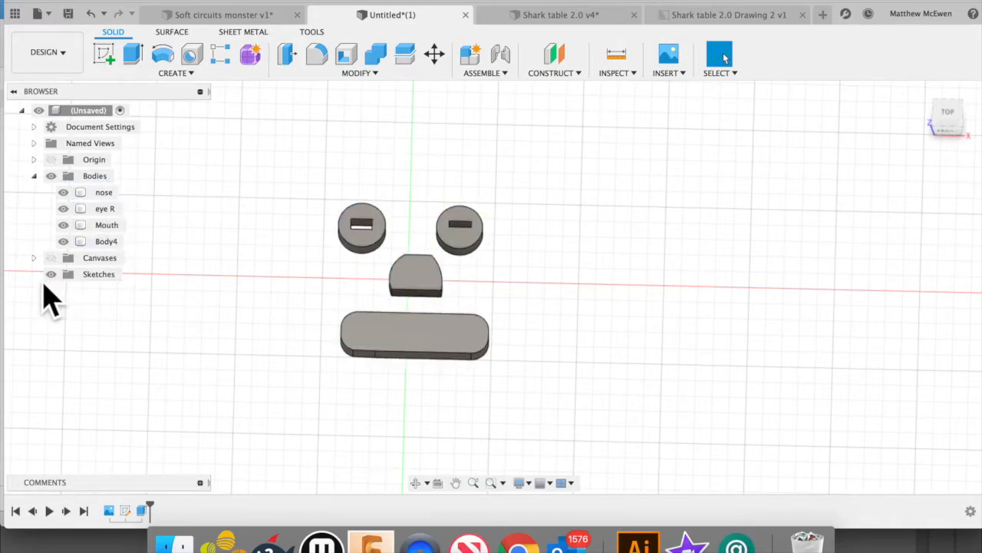
left_click(76, 292)
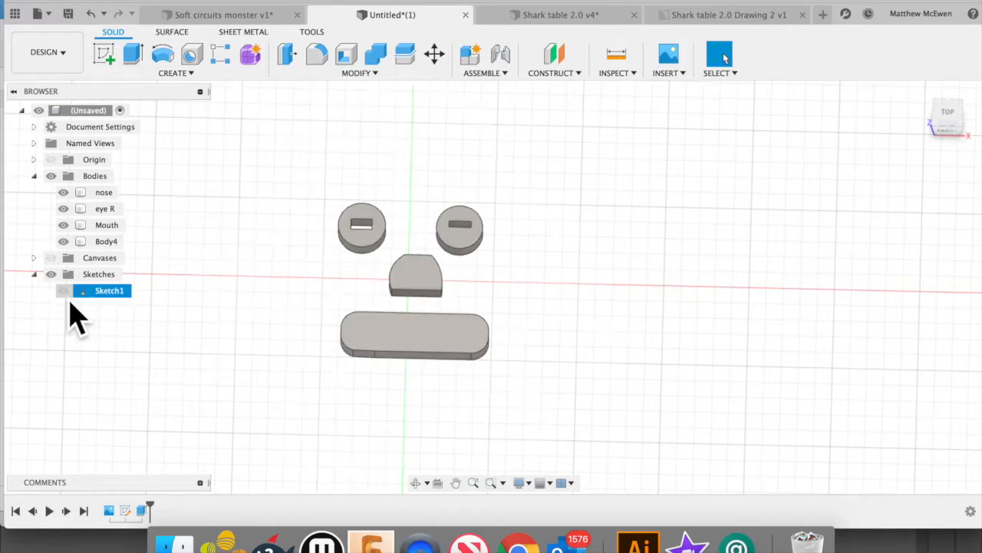
left_click(63, 291)
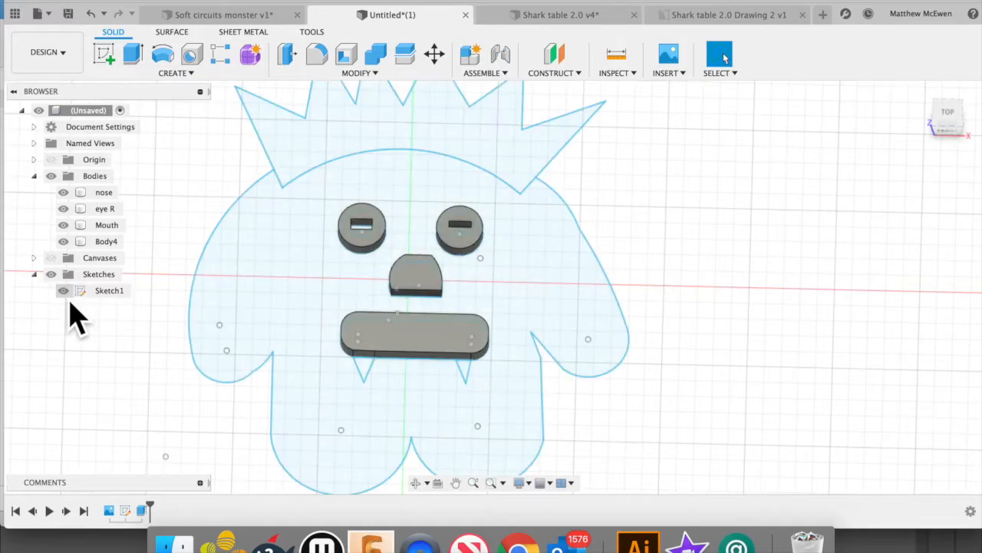
left_click(307, 273)
right_click(307, 270)
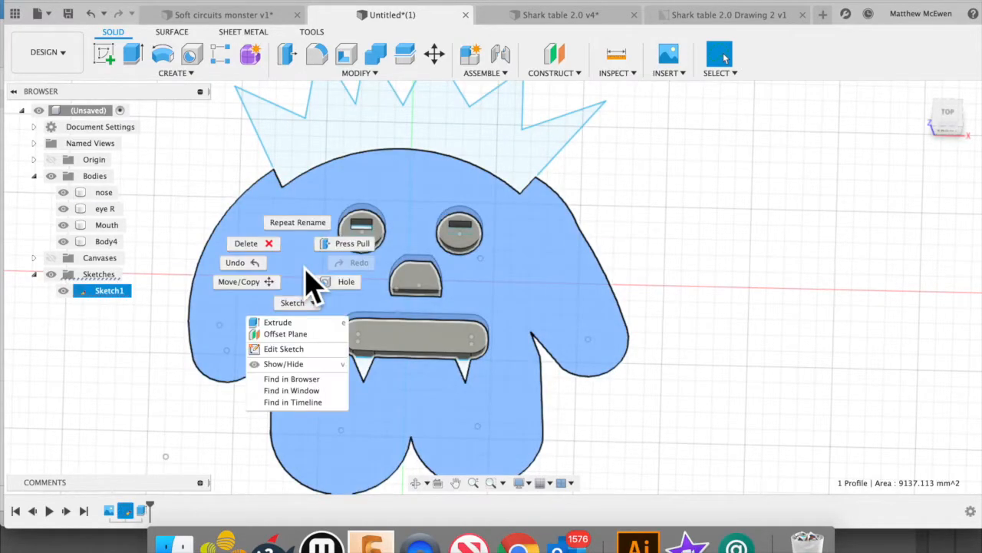
left_click(135, 56)
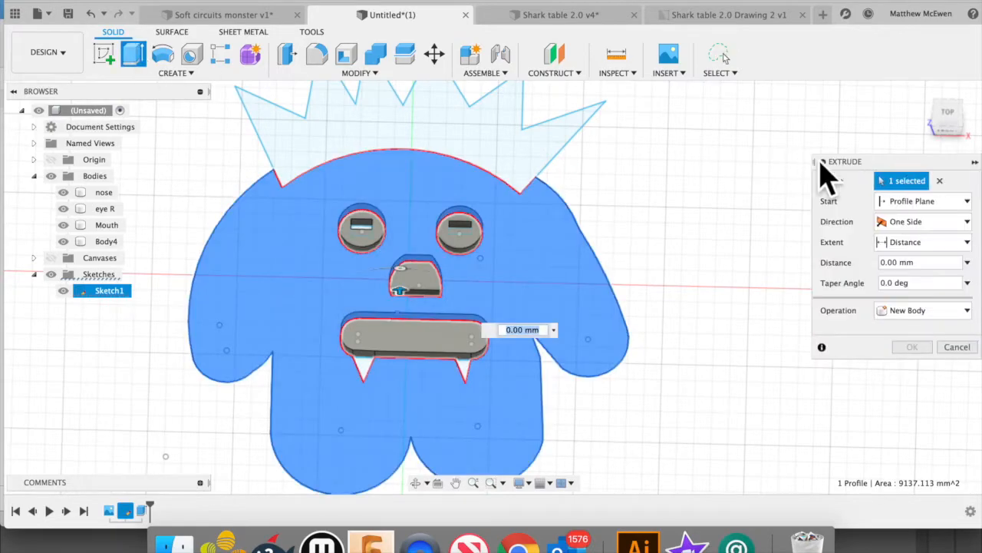
left_click(911, 263)
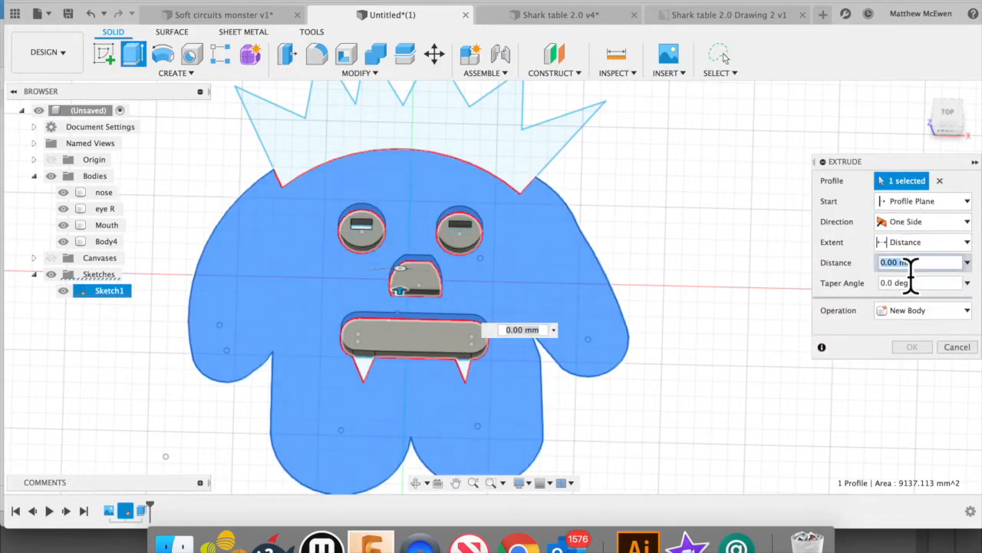
type("4")
left_click(921, 310)
left_click(909, 373)
left_click(915, 347)
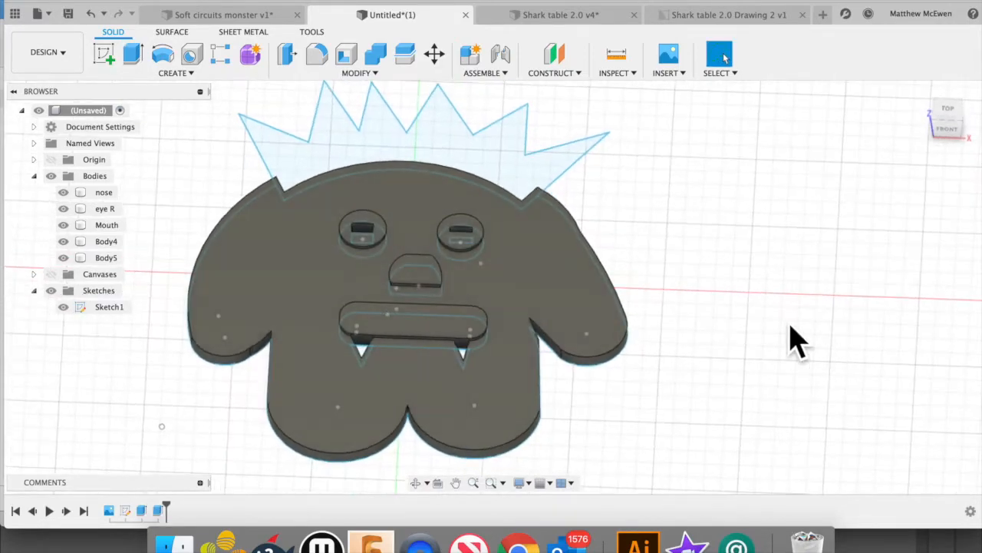
Extrude the spiky hair profile above the head 5.5 mm as a new body.
scroll(623, 287, "up", 5, "shift")
left_click(395, 121)
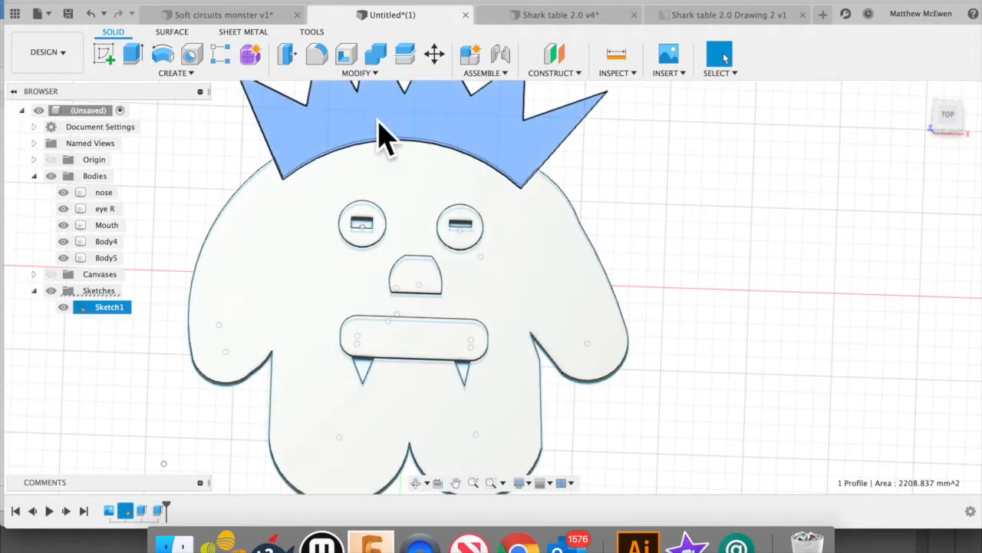
left_click(133, 54)
type("5.5")
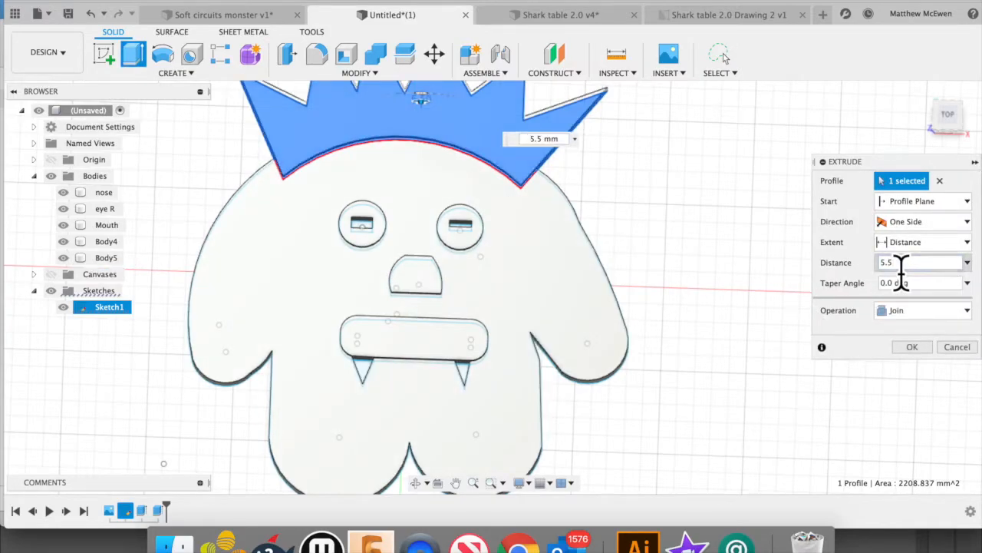
left_click(921, 310)
left_click(925, 372)
left_click(912, 347)
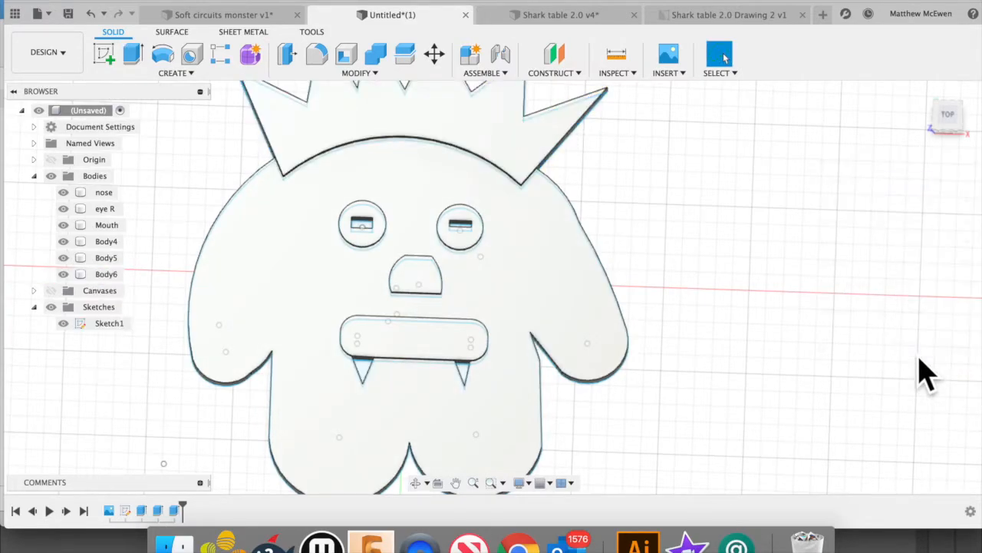
Extrude both pointed tooth profiles below the mouth 5.5 mm as new bodies.
left_click(450, 391)
left_click(389, 383)
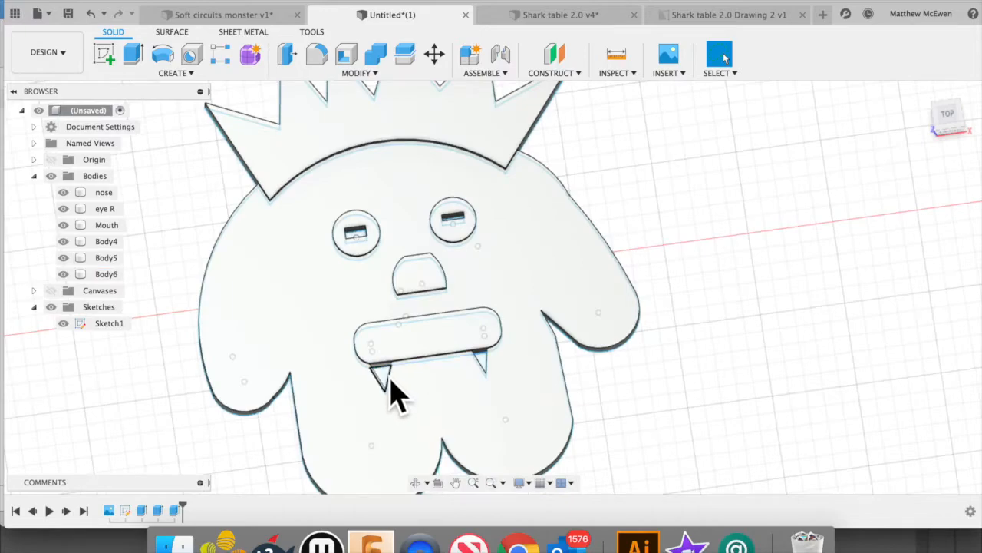
scroll(500, 377, "up", 3)
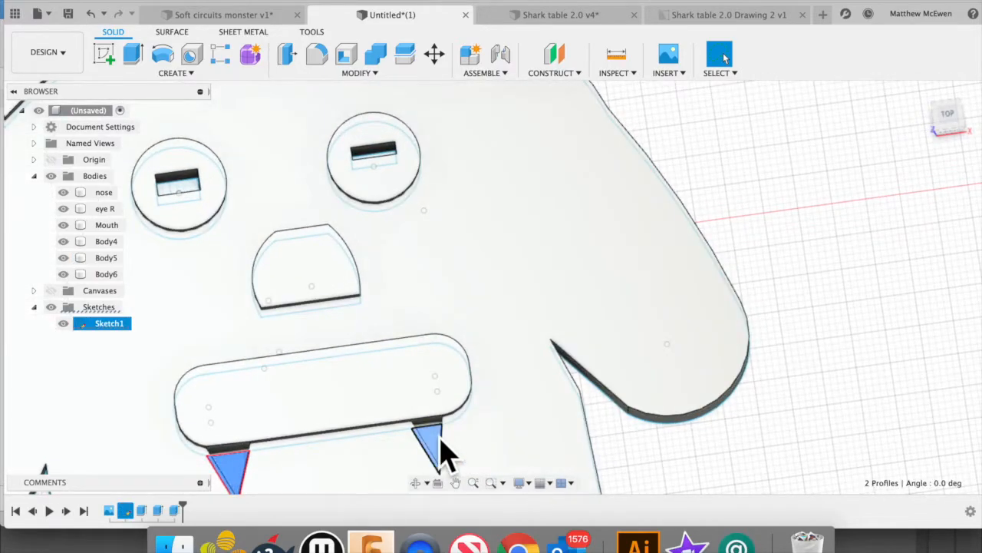
left_click(133, 55)
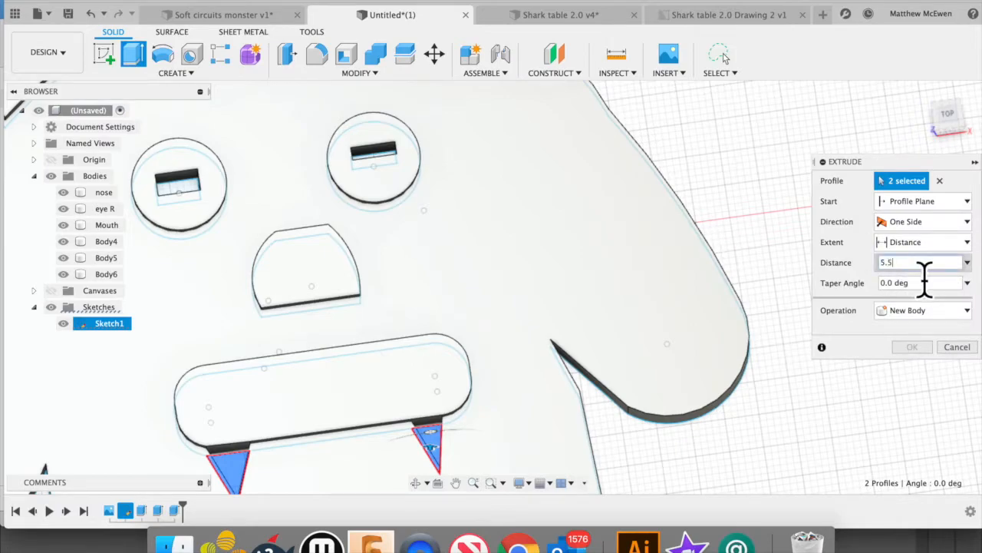
left_click(921, 310)
left_click(915, 376)
left_click(912, 347)
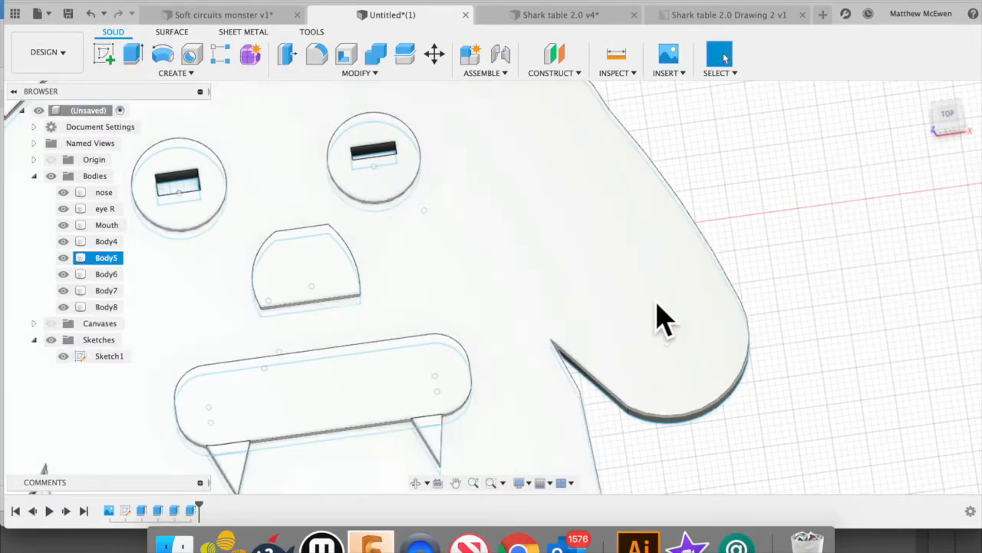
Extrude the small rectangles inside both eyes so they rise slightly above the eye discs.
scroll(898, 208, "down", 3)
scroll(767, 204, "down", 5, "shift")
scroll(768, 204, "up", 5, "shift")
scroll(644, 282, "up", 3, "shift")
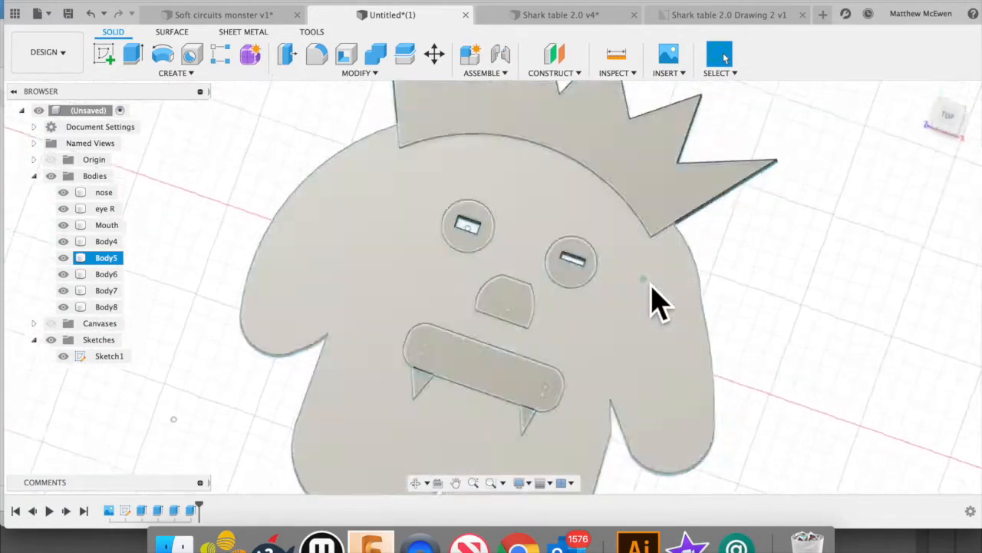
scroll(669, 264, "up", 5)
left_click(250, 248)
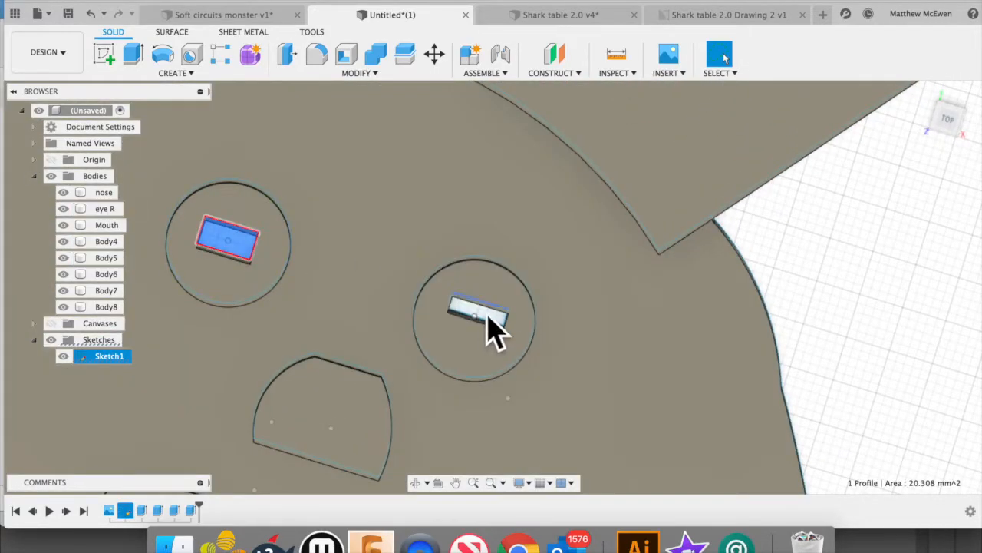
left_click(499, 327, "shift")
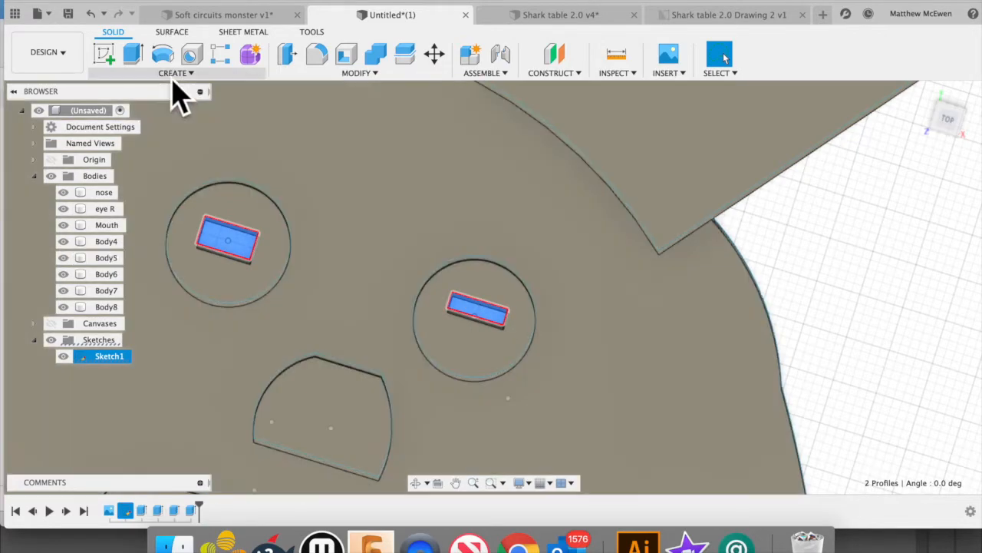
left_click(137, 56)
left_click(905, 263)
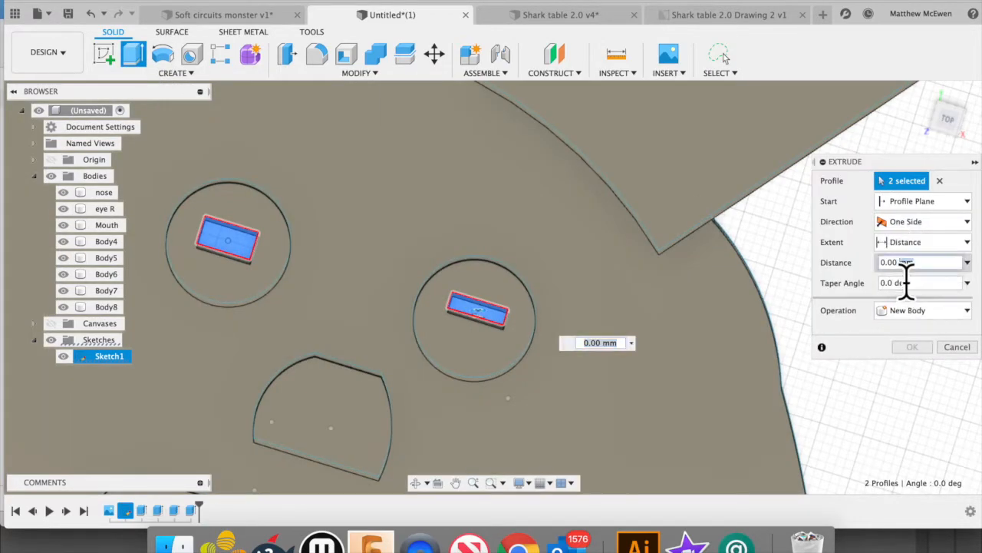
key("Return")
scroll(849, 326, "down", 5, "shift")
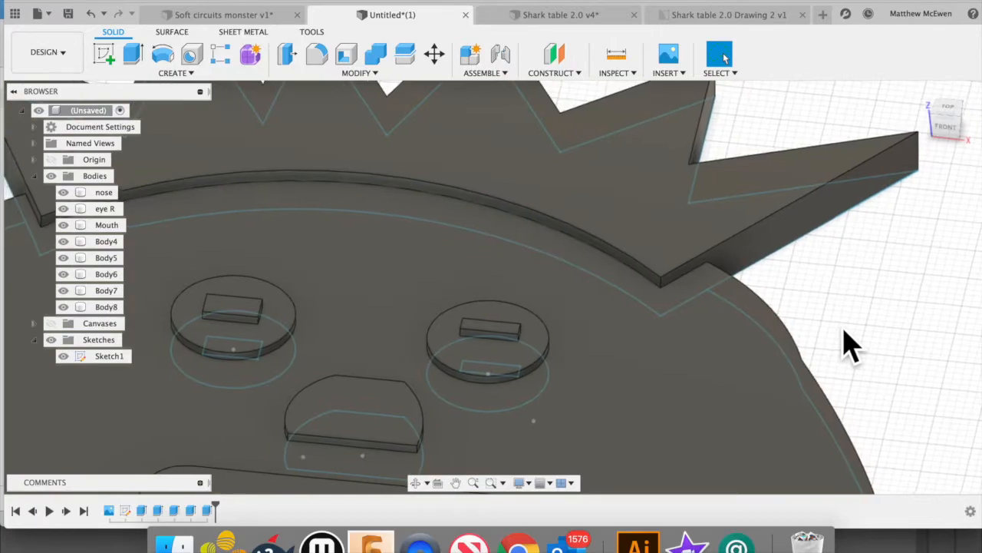
Edit Sketch1 to make the right-hand eye's rectangle taller, matching the other eye's rectangle, and finish the sketch.
scroll(846, 329, "down", 3)
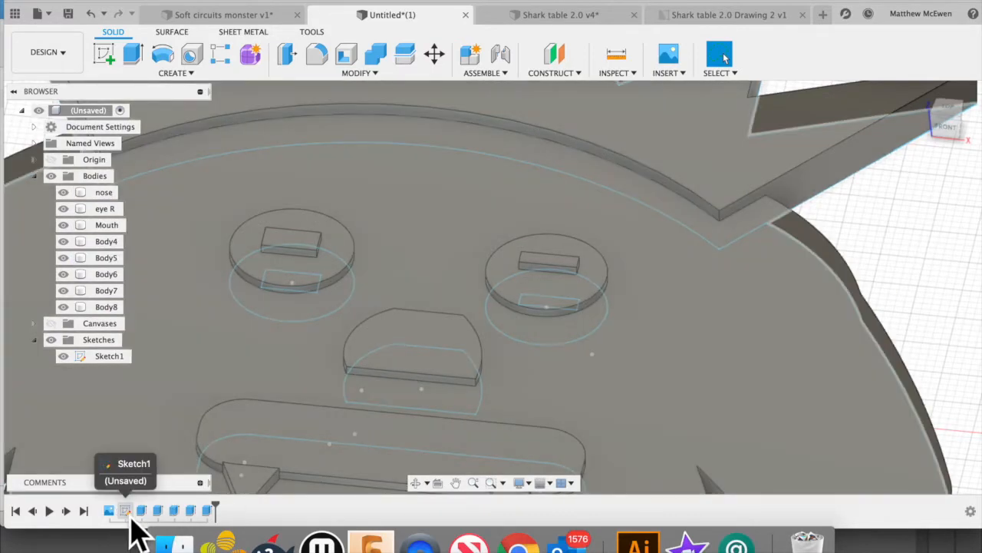
double_click(127, 512)
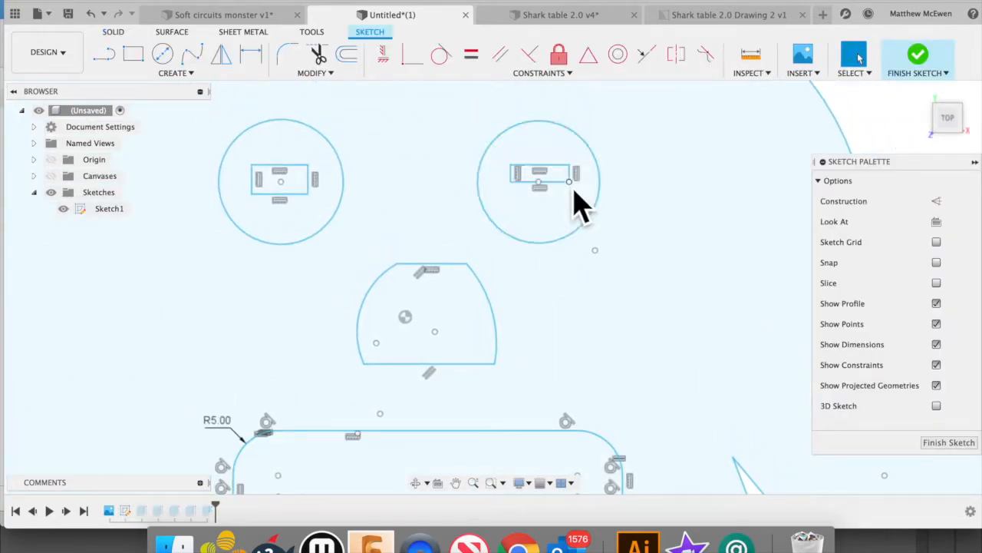
left_click_drag(576, 202, 577, 205)
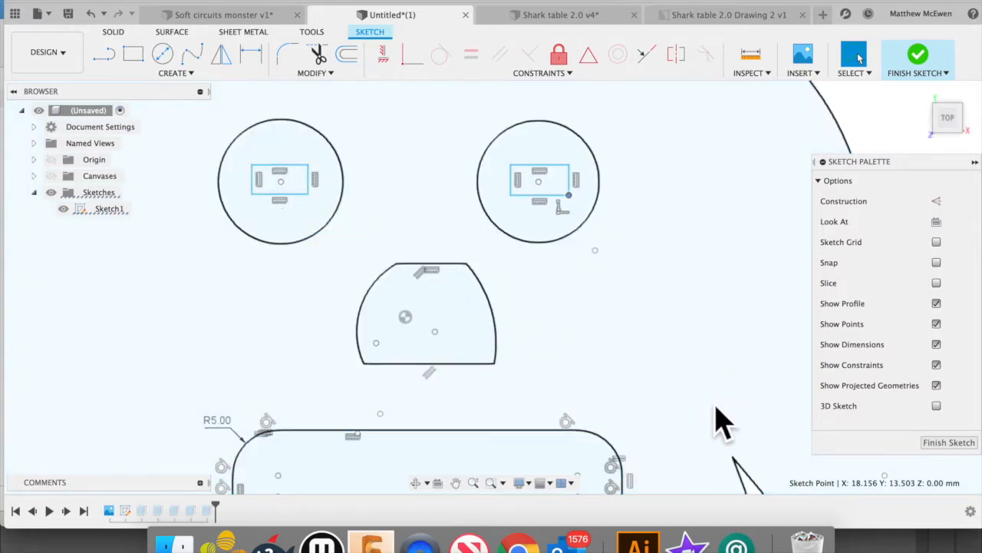
left_click(956, 443)
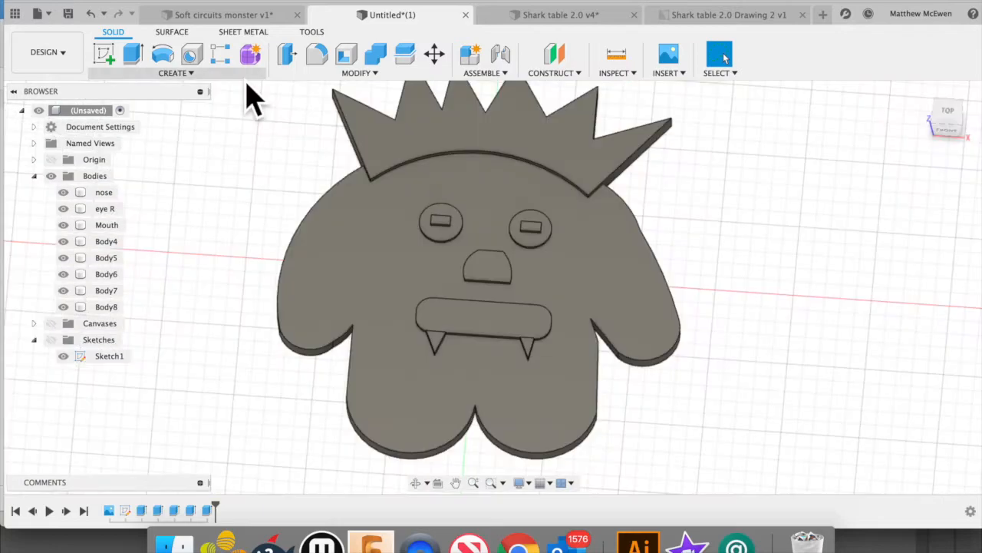
Open the Appearance settings and place them expanded beside the model, clear of the monster.
left_click(357, 73)
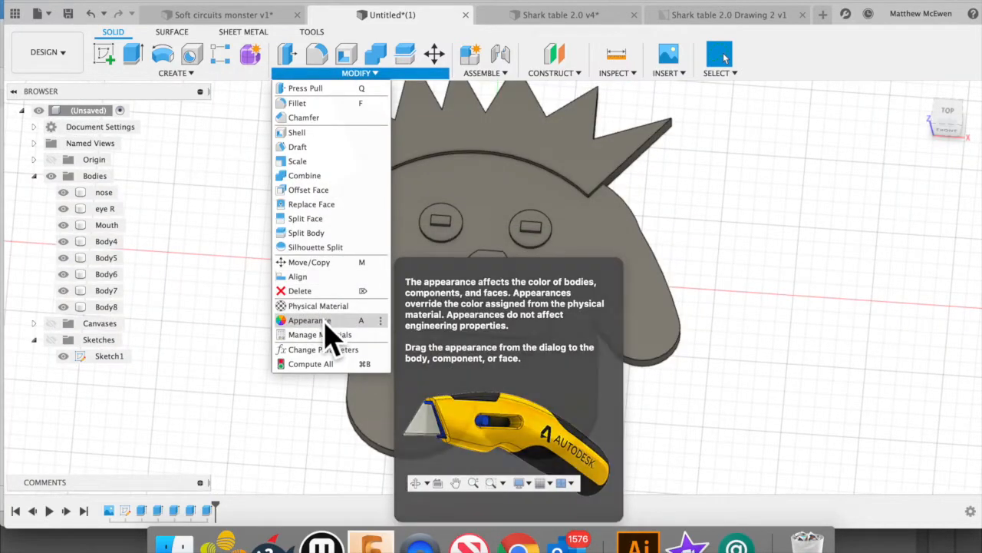
left_click(323, 321)
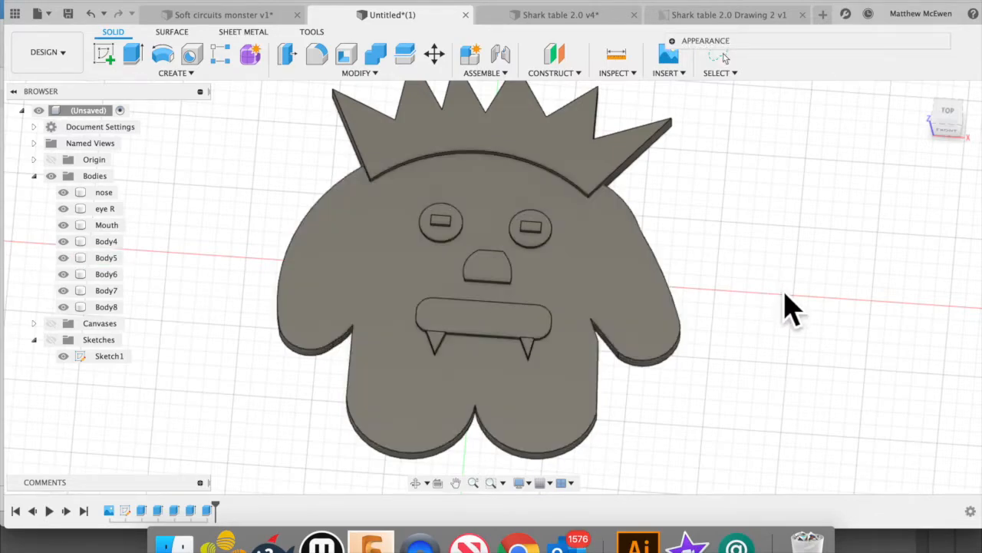
left_click_drag(726, 45, 793, 220)
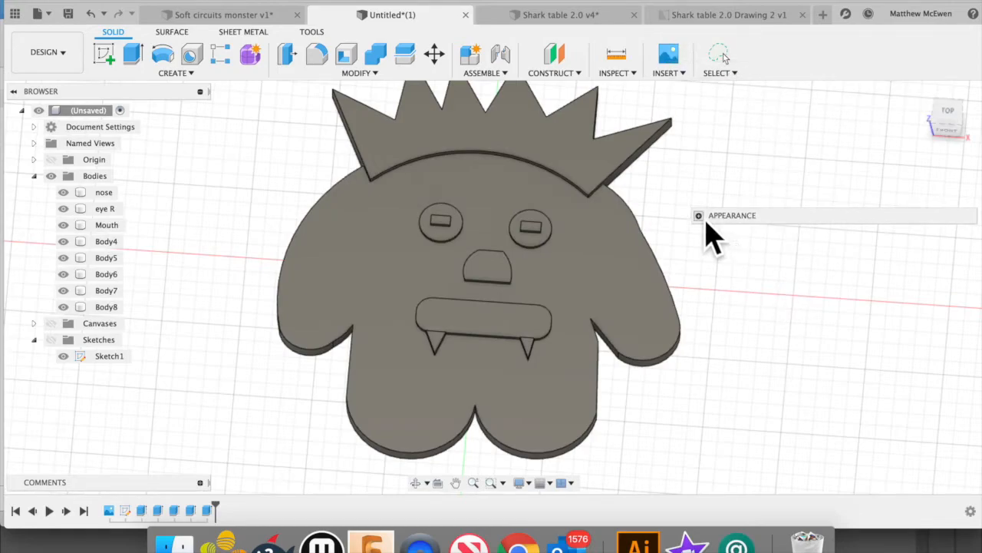
left_click_drag(706, 224, 706, 222)
left_click_drag(781, 222, 790, 114)
left_click(702, 95)
left_click(701, 95)
left_click(702, 95)
left_click(702, 94)
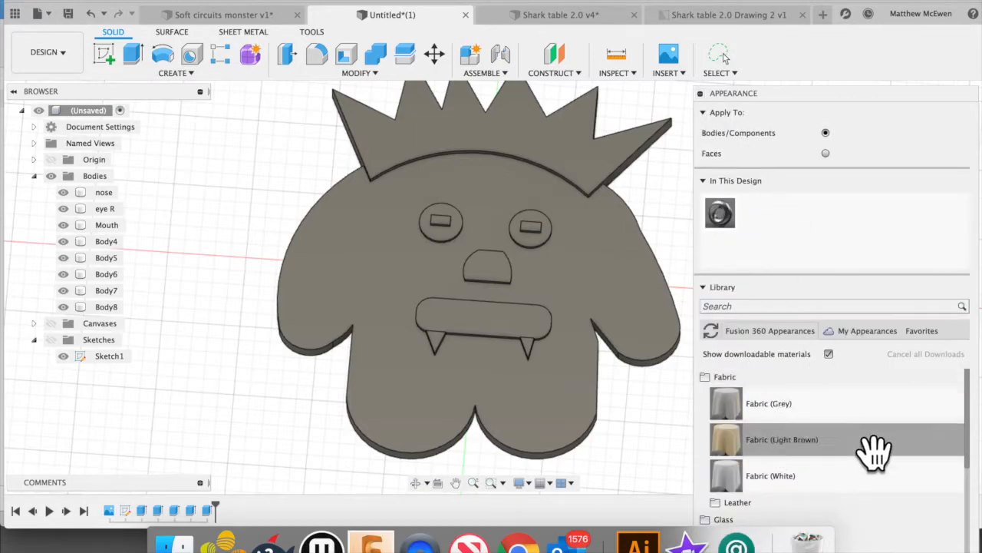
Search the appearance library for fabric and download the Fabric (Black) material.
scroll(929, 384, "down", 1)
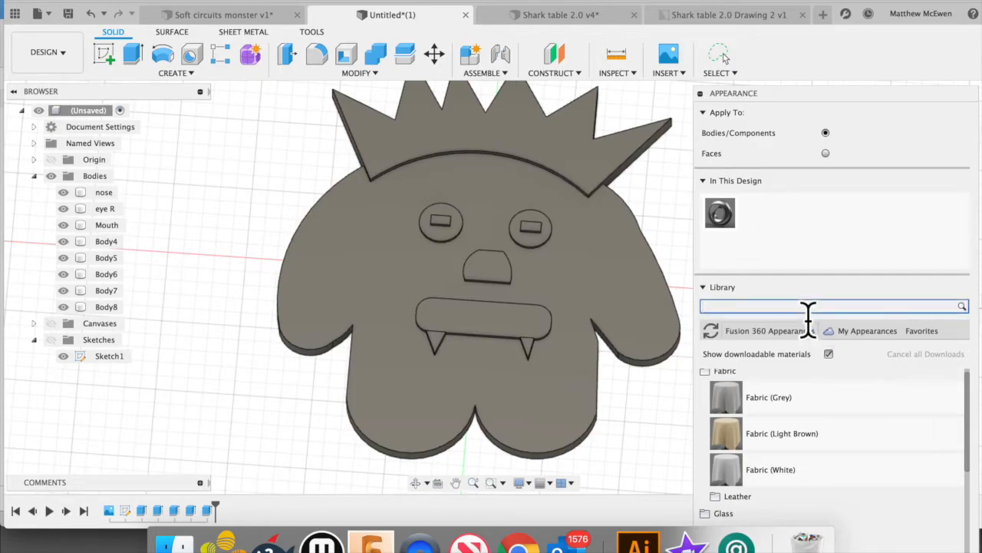
key("Return")
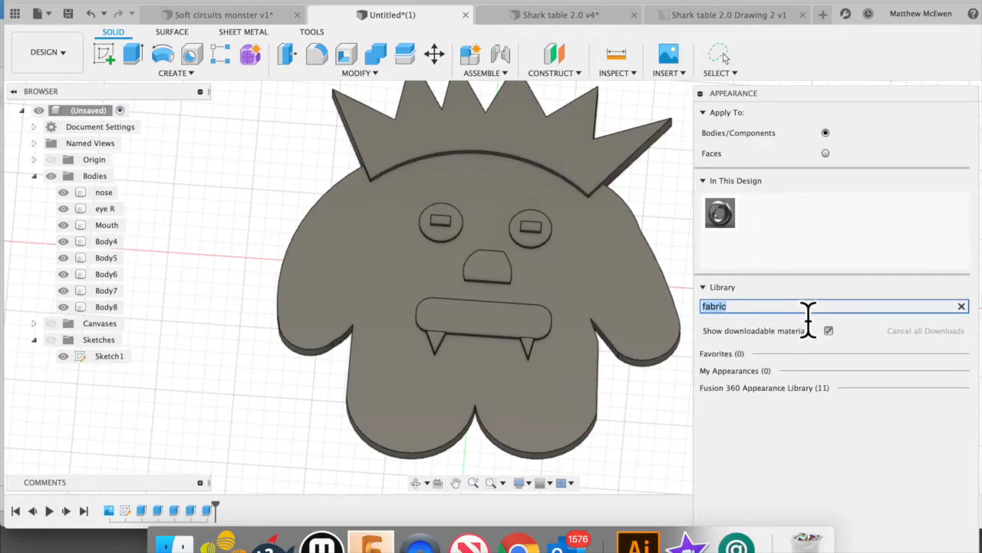
left_click(845, 395)
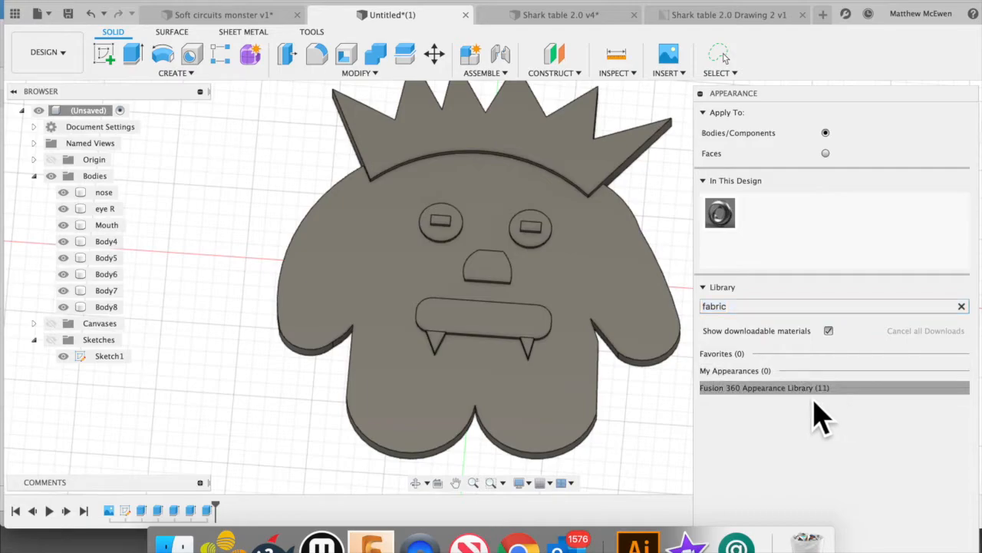
scroll(842, 449, "down", 5)
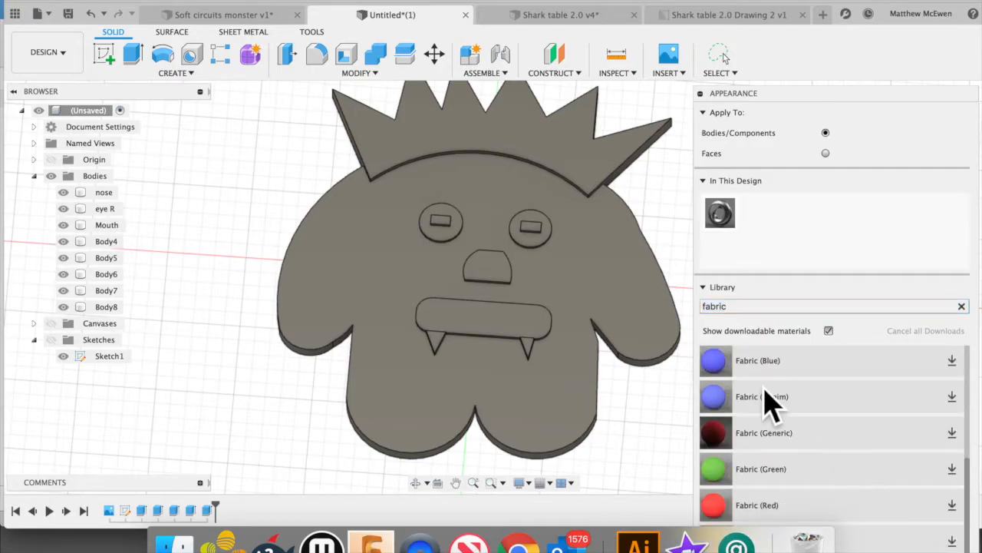
scroll(860, 399, "up", 5)
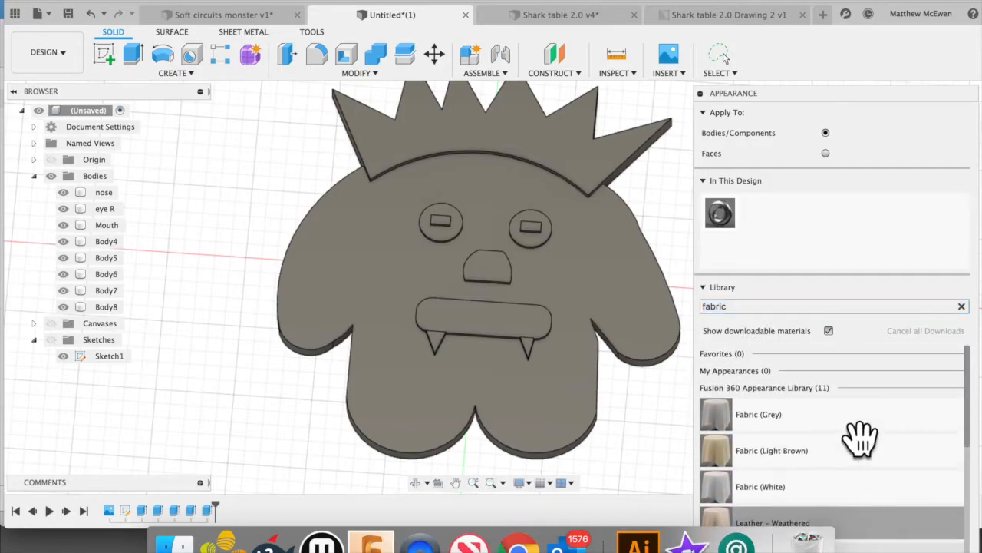
scroll(868, 442, "down", 5)
scroll(877, 445, "up", 2)
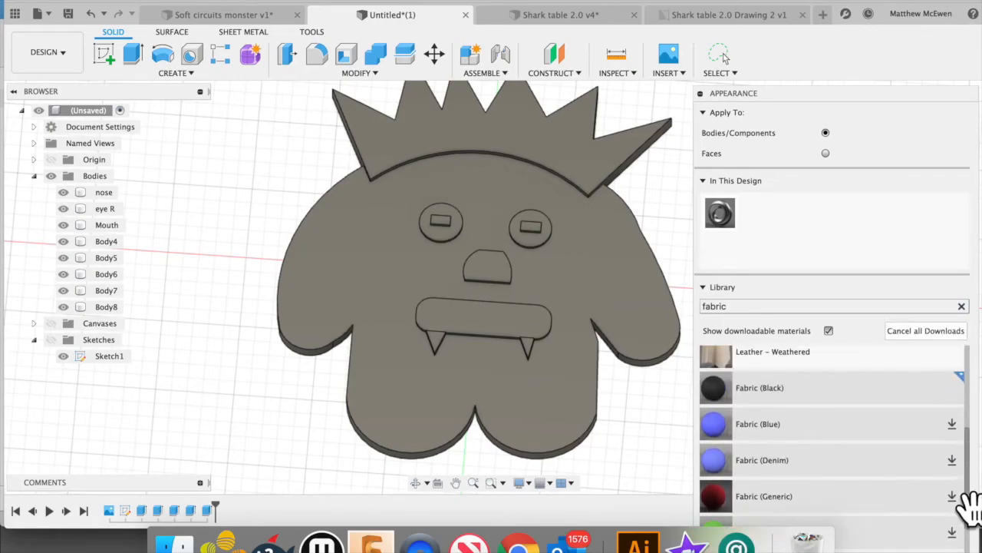
Download the blue, generic, green and red fabric materials, and make three duplicates of the Steel - Satin appearance in this design.
scroll(969, 476, "down", 2)
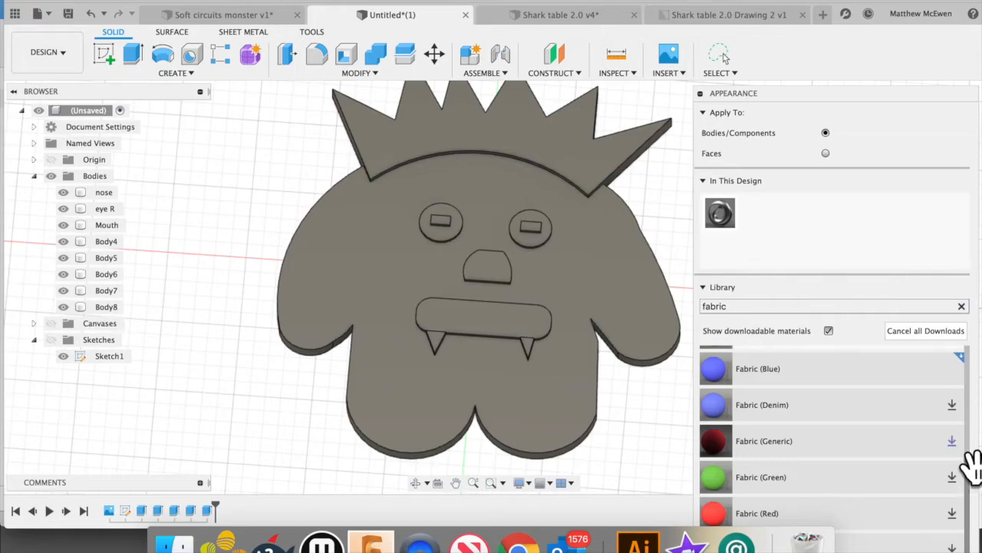
scroll(971, 503, "down", 1)
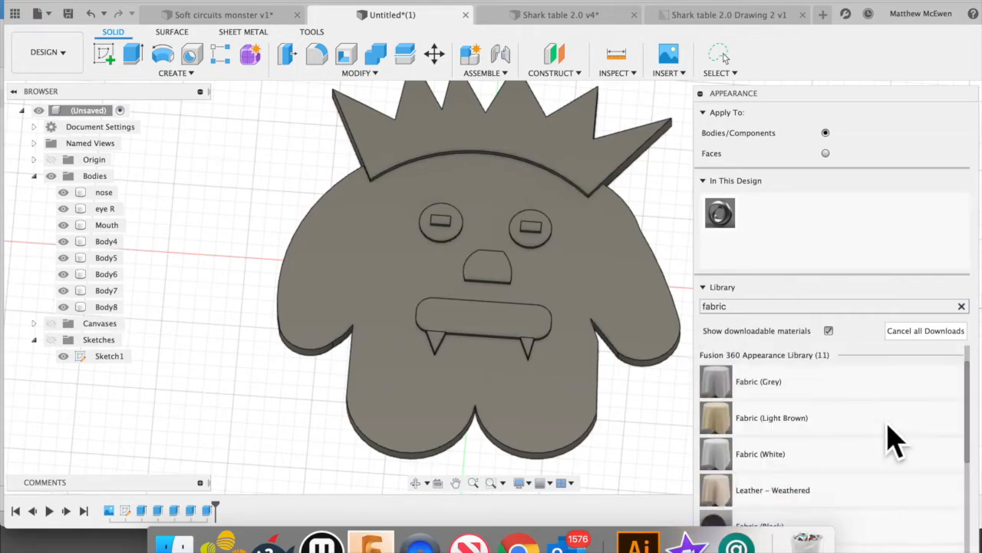
right_click(723, 221)
left_click(791, 240)
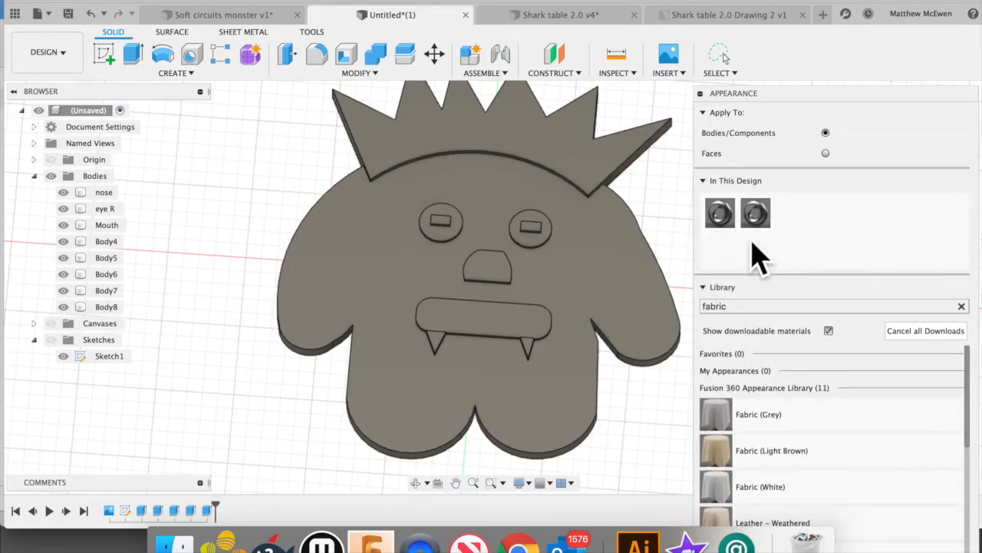
right_click(733, 215)
left_click(779, 239)
right_click(763, 221)
left_click(779, 236)
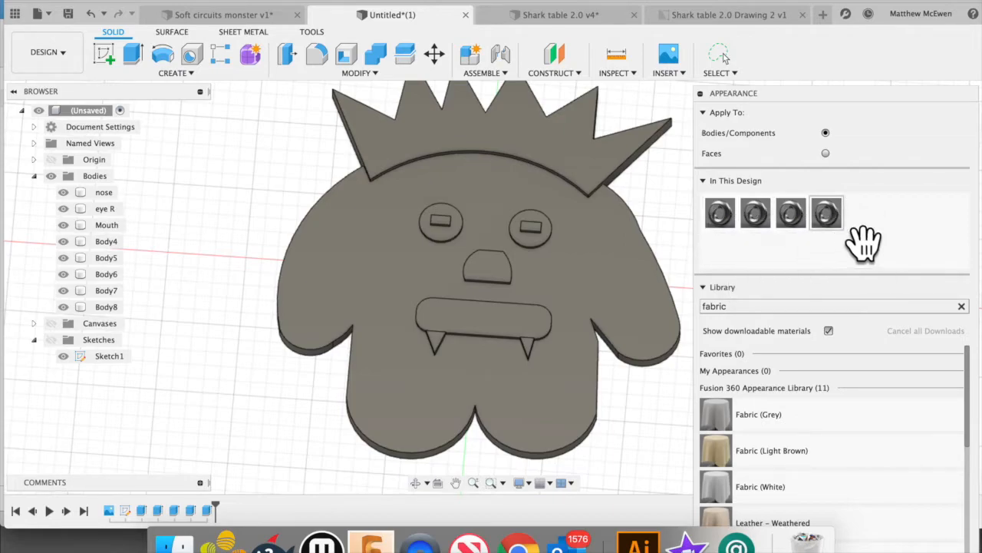
Recolour the original Steel - Satin appearance to pure red, RGB 255, 0, 0.
double_click(725, 223)
left_click(541, 178)
left_click(668, 336)
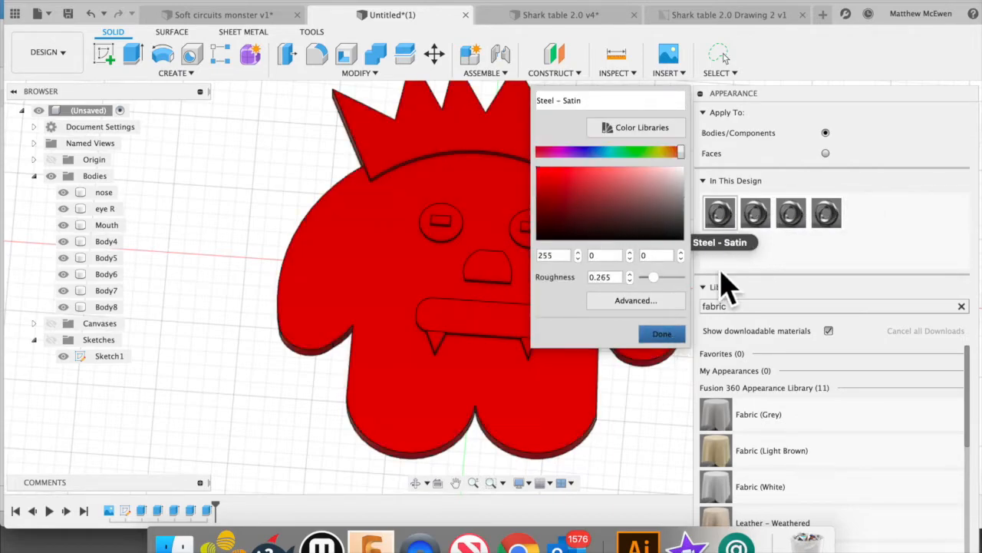
Recolour the second Steel - Satin appearance to bright green and apply it to the monster's mouth.
double_click(764, 217)
left_click(644, 183)
left_click(636, 152)
left_click(548, 190)
left_click(665, 335)
left_click_drag(778, 241, 521, 333)
Duplicate Steel - Satin once more, recolour the Steel - Satin (2) appearance to blue and apply it to the monster's spiky hair.
right_click(822, 217)
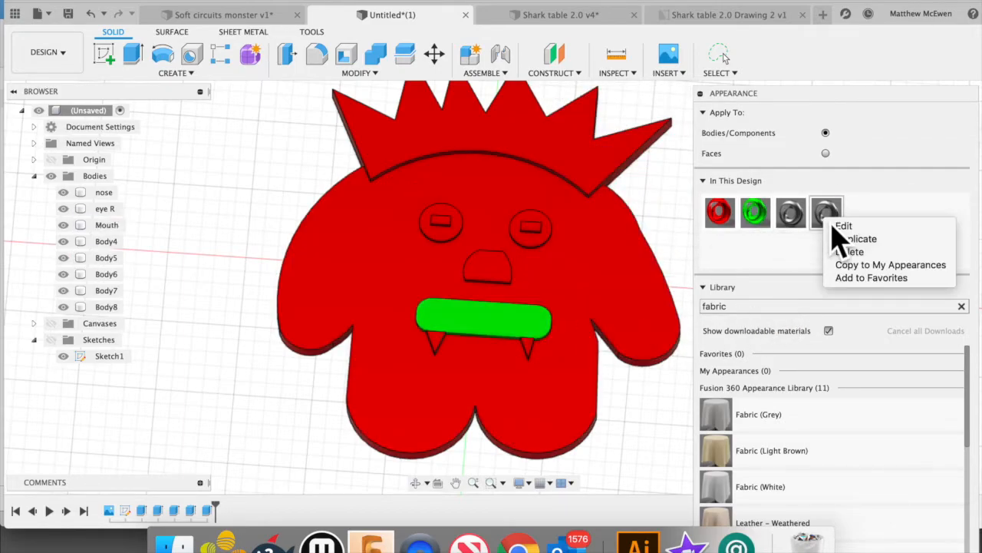
left_click(868, 237)
double_click(792, 216)
left_click(593, 152)
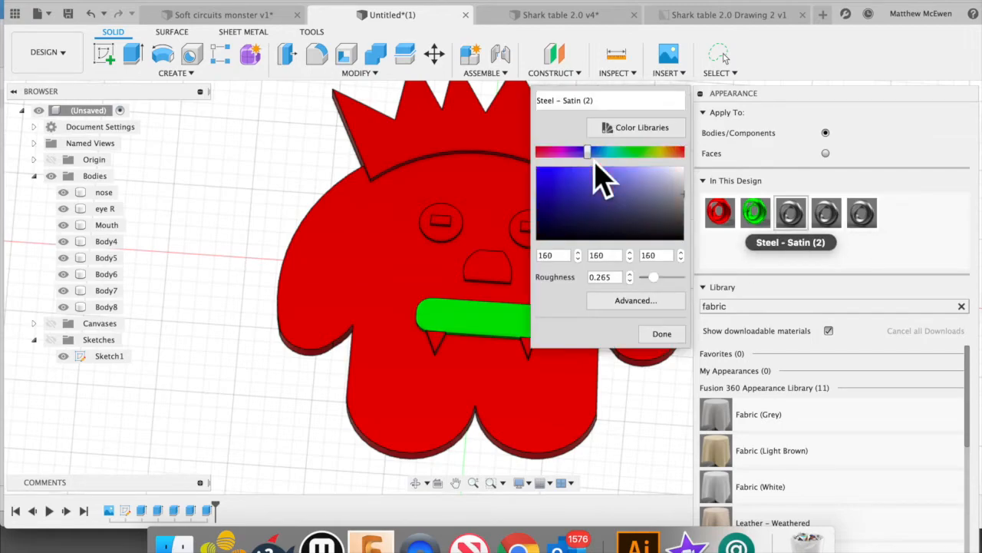
left_click(660, 194)
left_click(662, 333)
left_click_drag(806, 226, 592, 164)
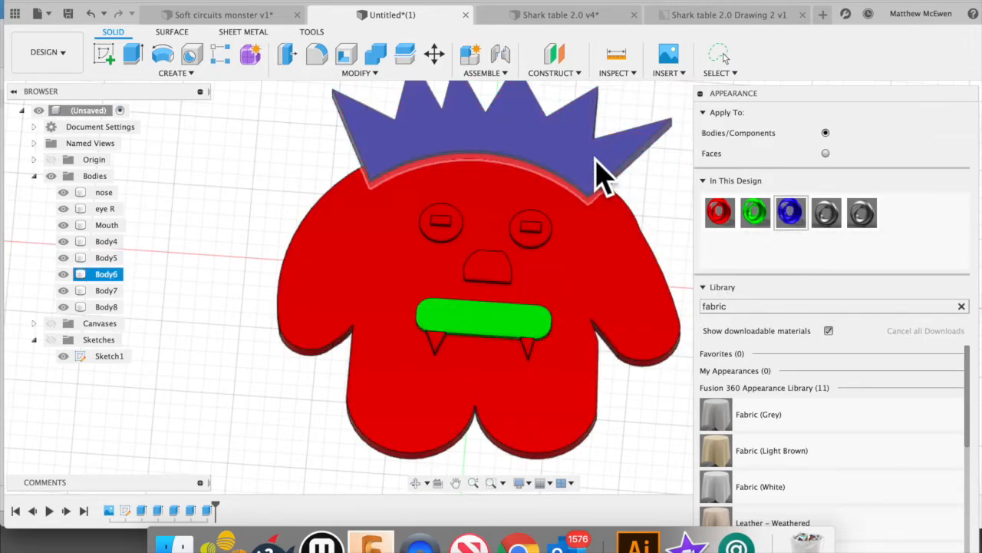
Apply Fabric (Blue) to the monster's main body and Fabric (Green) to its mouth.
scroll(856, 499, "down", 3)
scroll(856, 499, "down", 3)
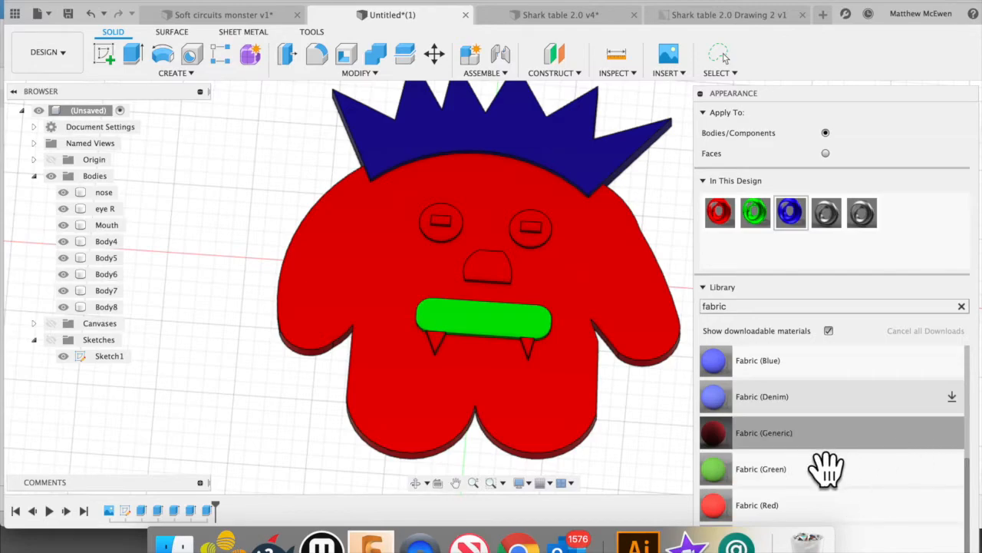
left_click_drag(795, 399, 658, 369)
left_click_drag(772, 484, 607, 331)
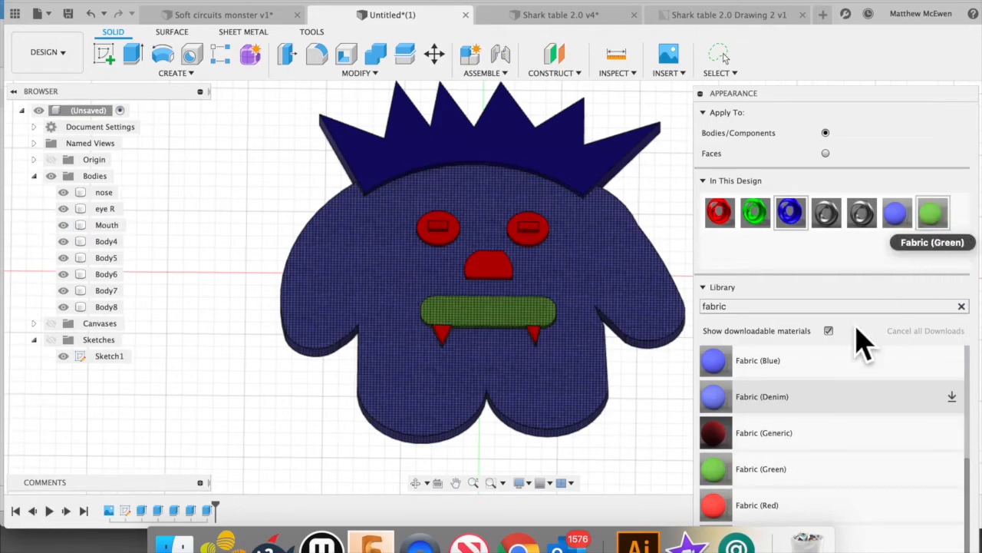
Apply Fabric (Red) to the hair and nose, the yellow fabric to the teeth, and Fabric (Green) to both eyes.
left_click_drag(783, 507, 581, 151)
left_click_drag(875, 537, 526, 241)
left_click_drag(775, 505, 506, 264)
left_click_drag(932, 214, 441, 229)
left_click_drag(933, 214, 528, 231)
Duplicate the Fabric (Blue) appearance in this design and open the copy for editing.
right_click(896, 213)
left_click(918, 248)
double_click(790, 249)
left_click(663, 247)
Recolour the Steel - Satin (1) (1) appearance to orange and apply it to the monster's eyes.
double_click(826, 213)
left_click(680, 164)
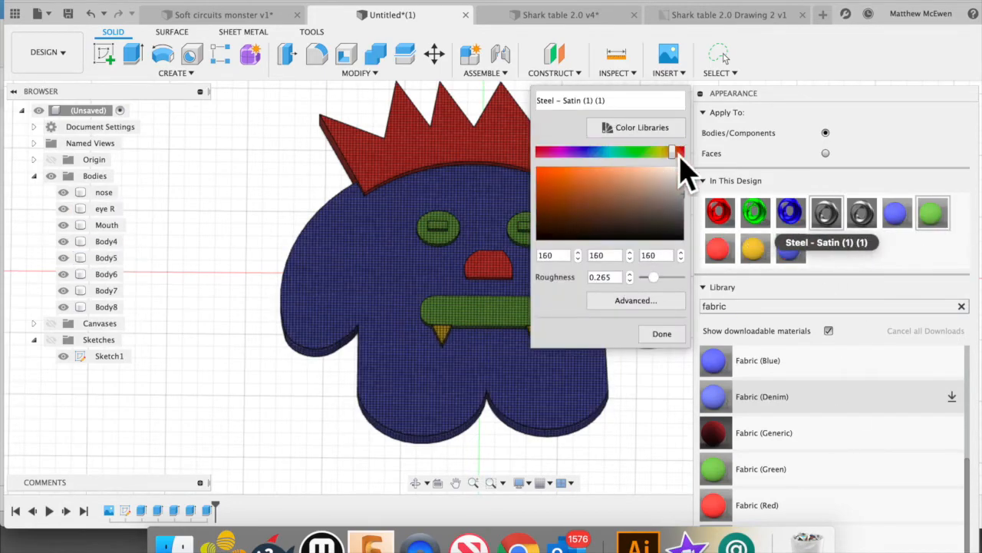
left_click(658, 333)
left_click_drag(826, 213, 533, 256)
Switch to the Render workspace and capture a screenshot of the monster from an angled view.
middle_click_drag(667, 422, 598, 360, "shift")
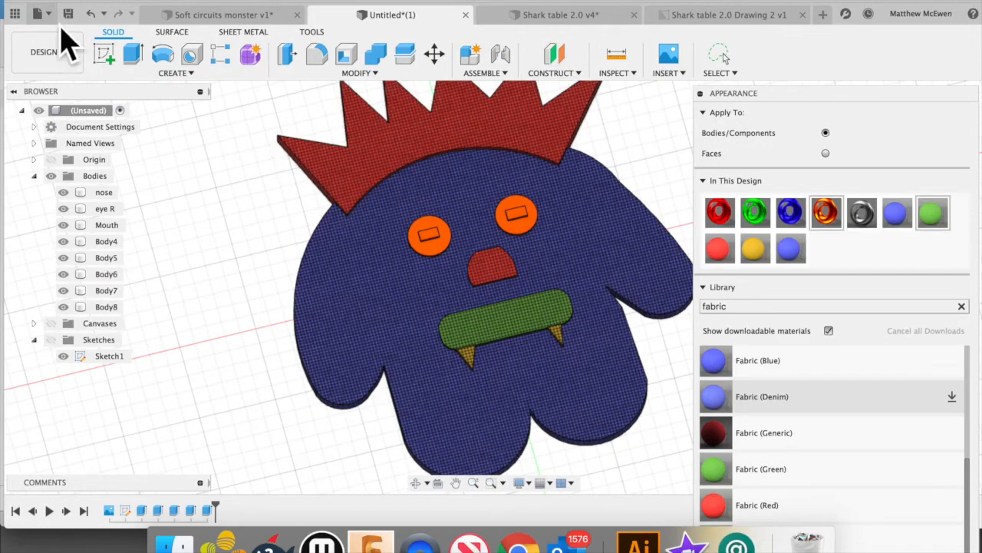
left_click(71, 61)
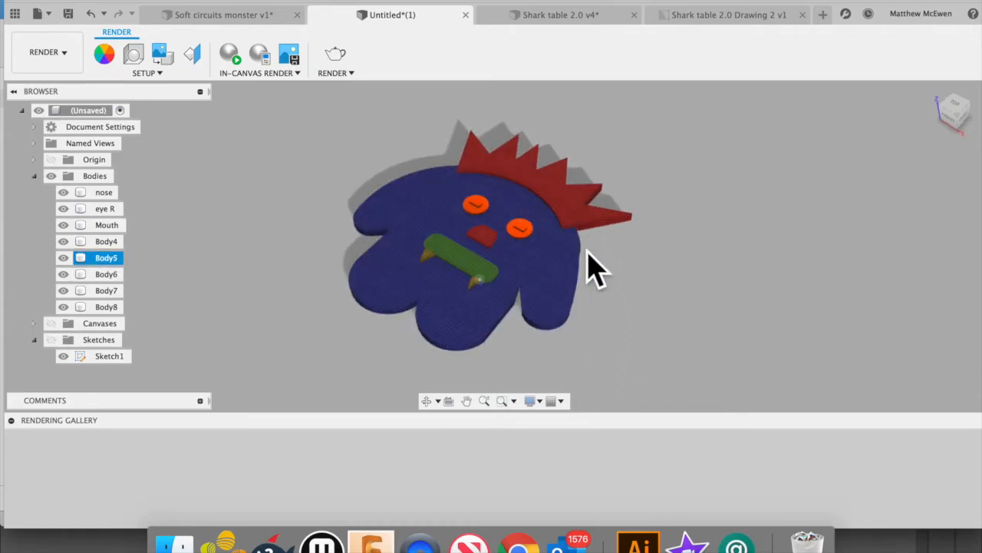
key("super+shift+4")
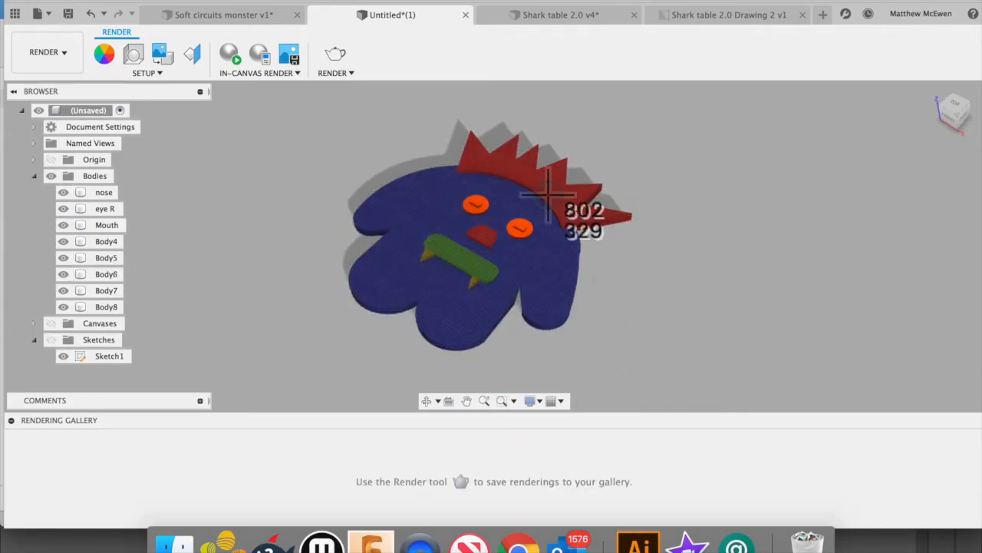
left_click_drag(312, 93, 680, 410)
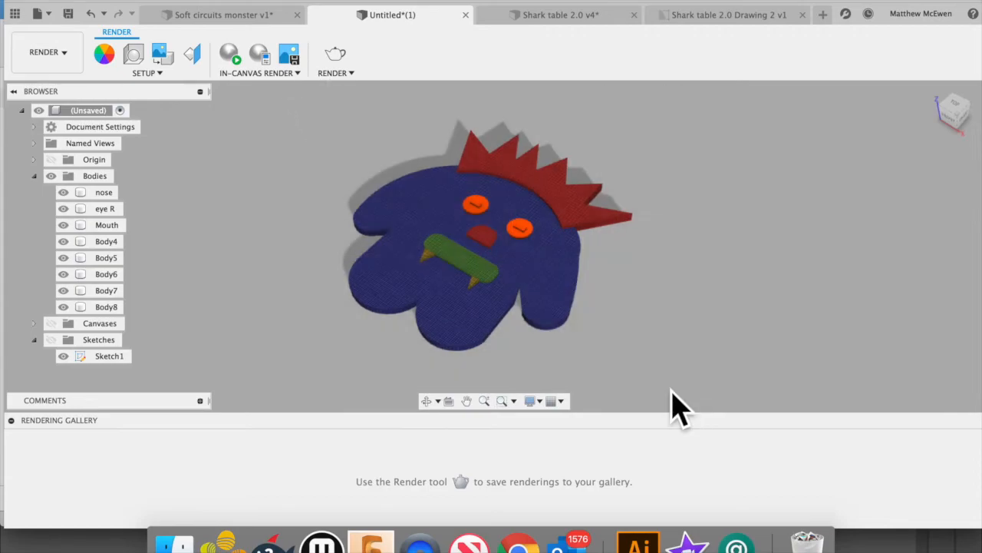
key("super+shift+4")
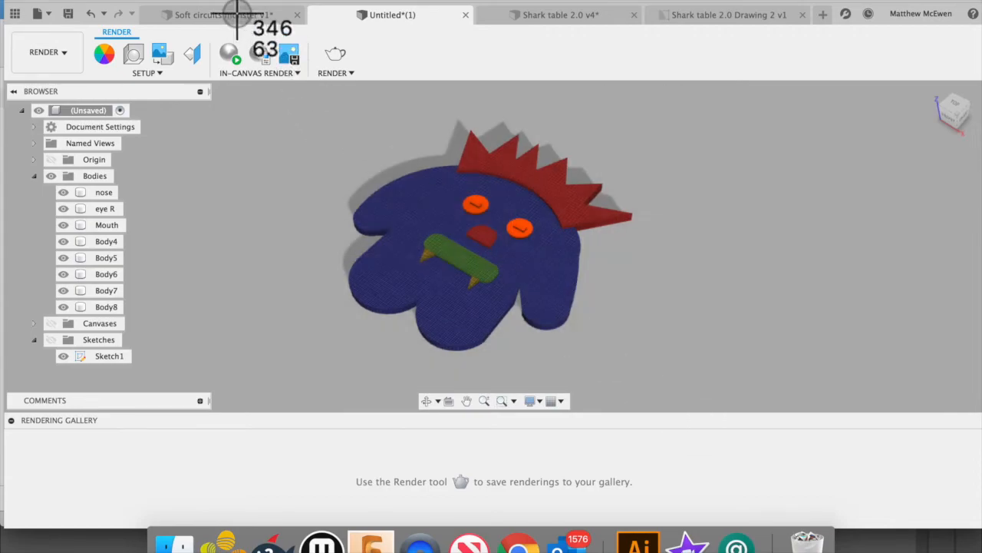
left_click_drag(300, 91, 641, 372)
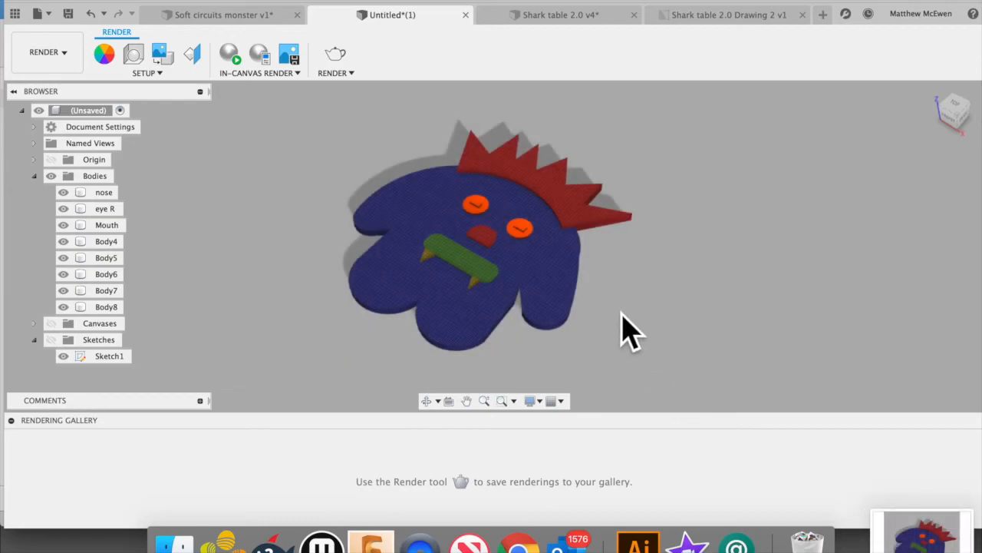
Turn the monster upright to the top view and capture a screenshot framing the whole figure.
scroll(589, 290, "left", 5, "shift")
scroll(590, 290, "up", 5, "shift")
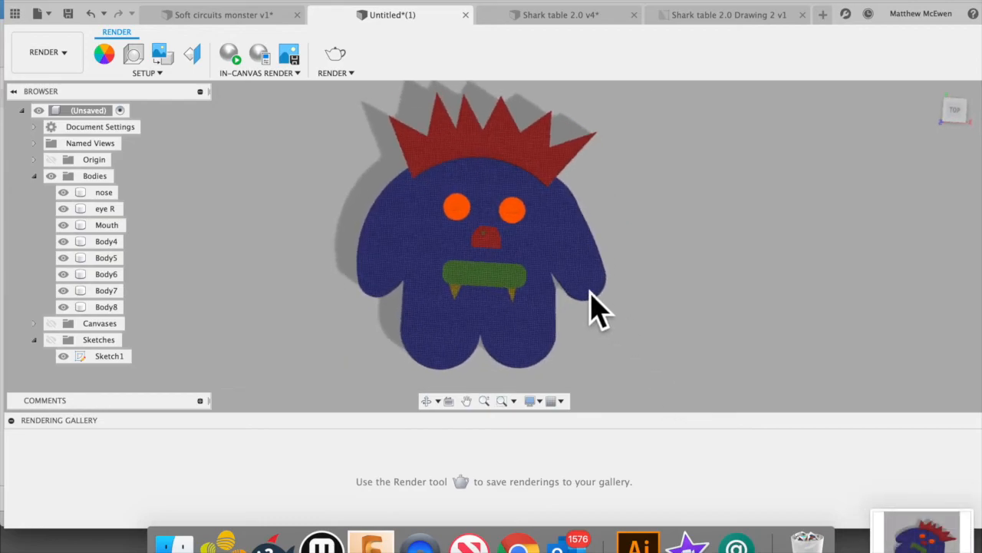
scroll(589, 293, "up", 2, "shift")
key("super+shift+4")
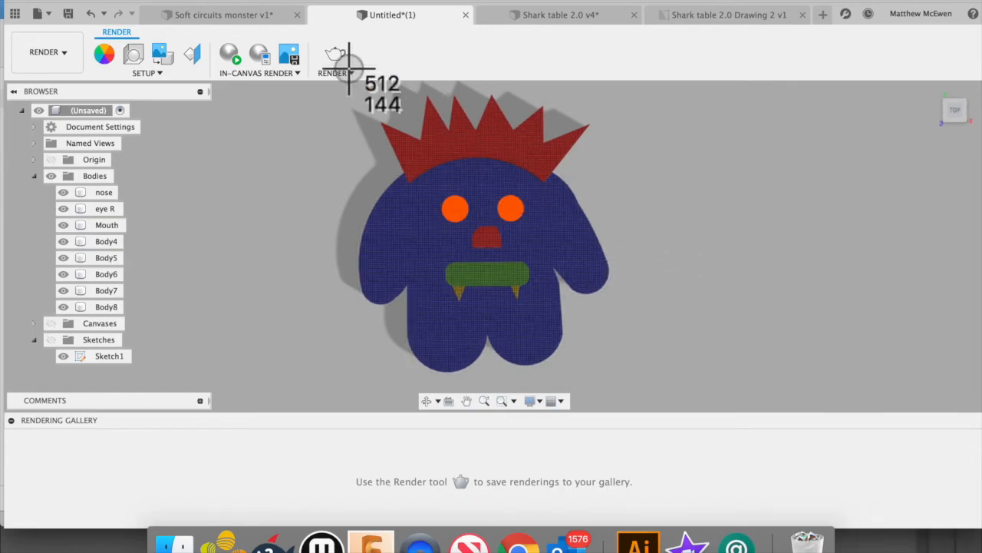
left_click_drag(332, 83, 621, 338)
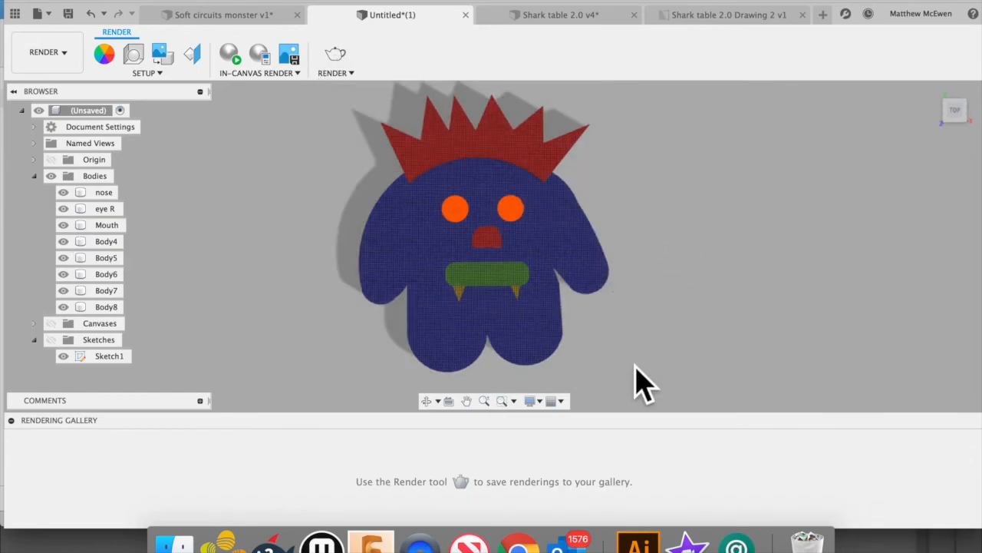
key("super+shift+4")
left_click_drag(332, 83, 644, 397)
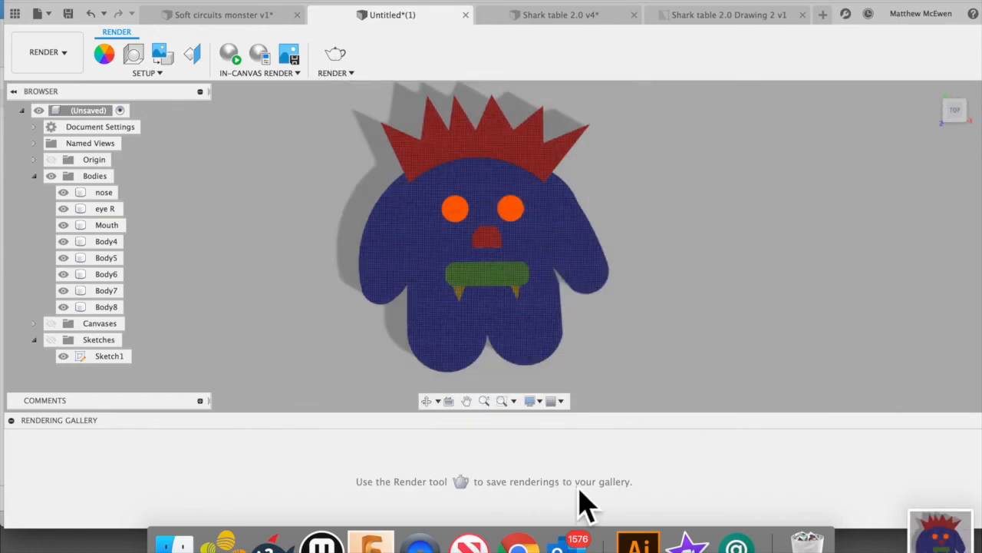